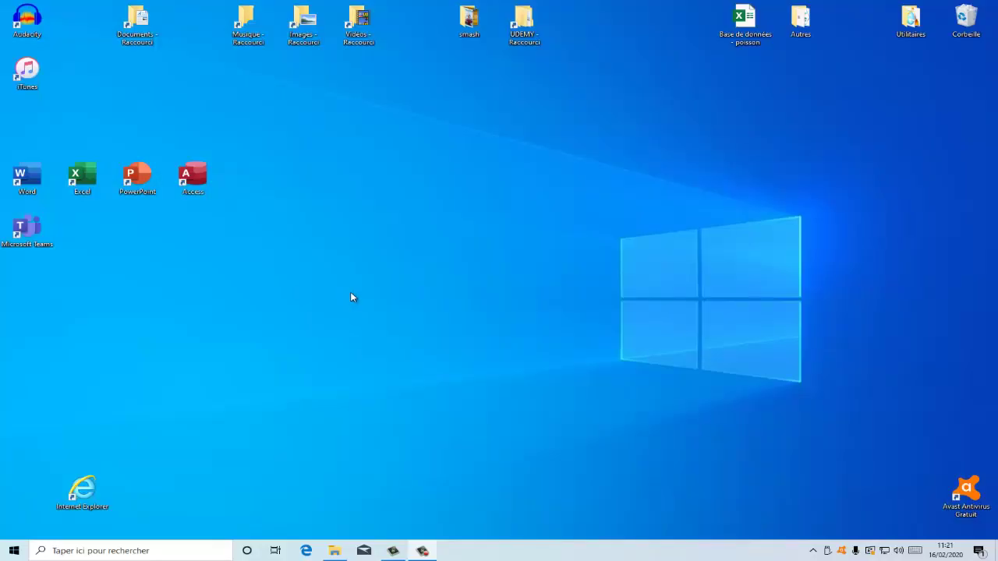
Step: Launch Excel and open a new blank workbook, Classeur1, maximized to full screen
double_click(80, 187)
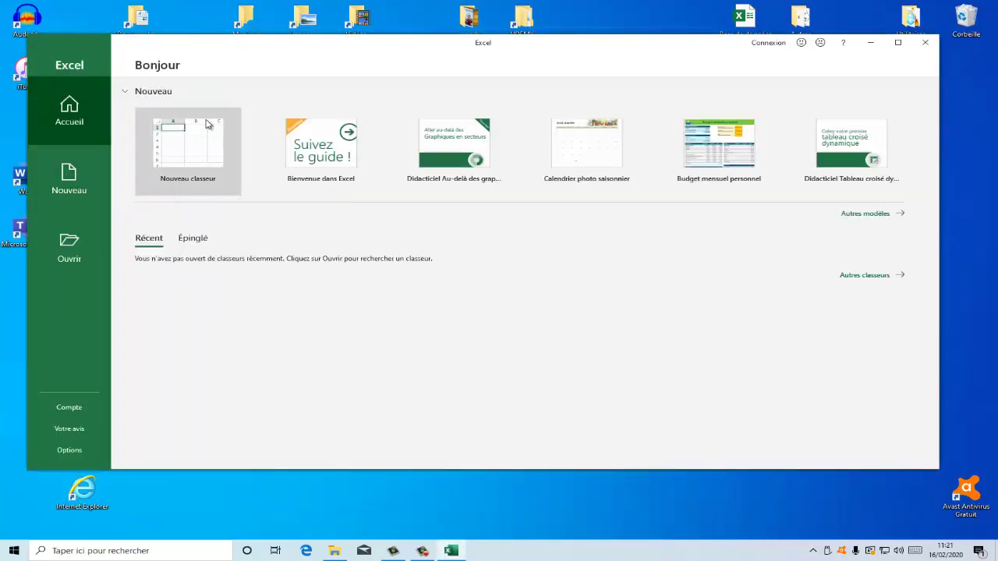
click(195, 147)
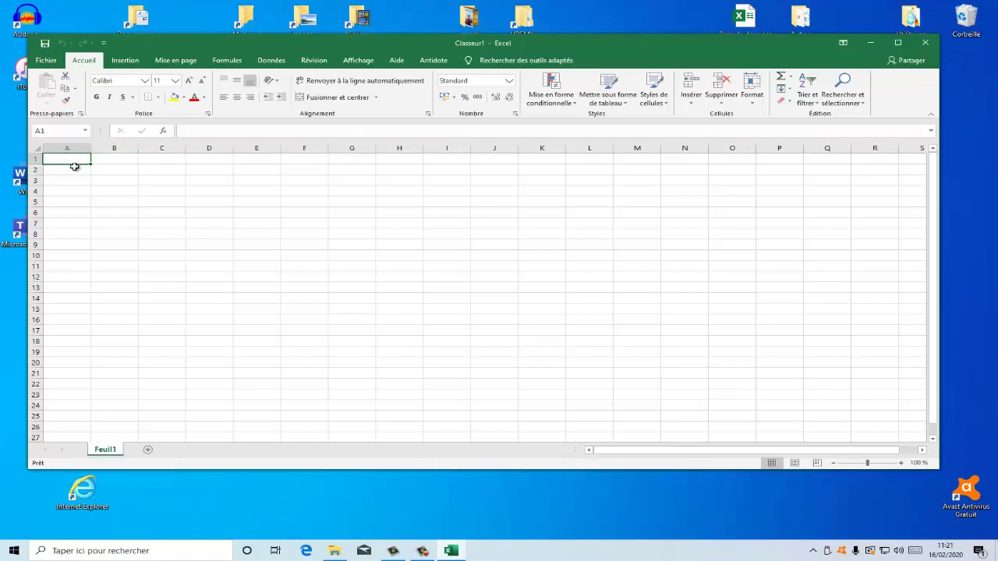
click(898, 43)
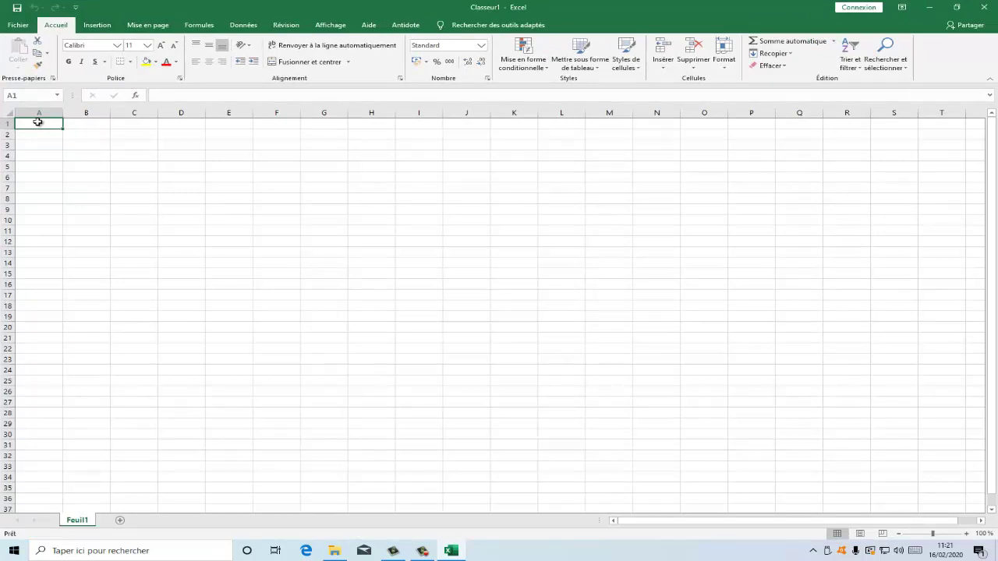
Step: Enter Fruits, Pommes, Poires and Prunes down cells A1 to A4
text(Fruits)
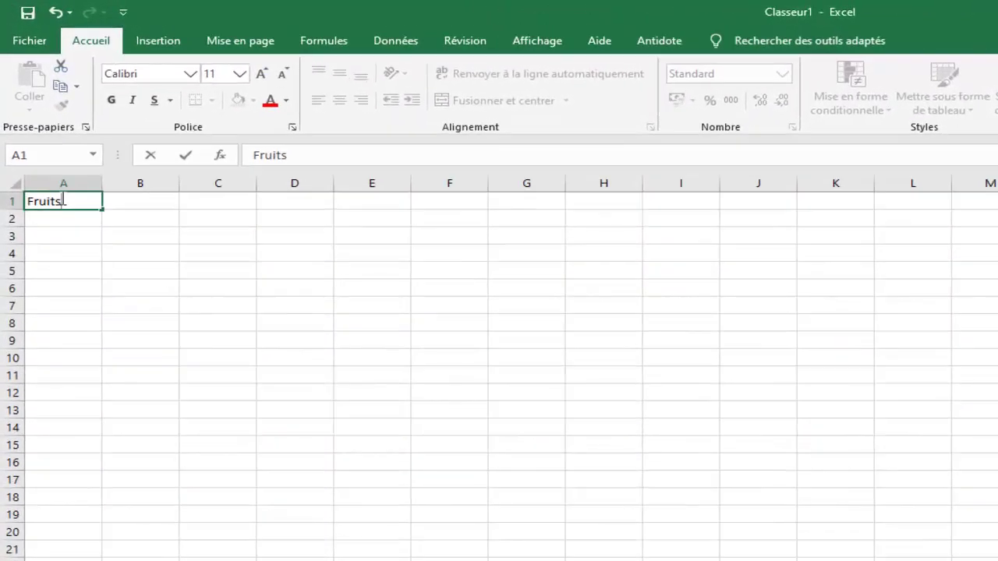
key(Return)
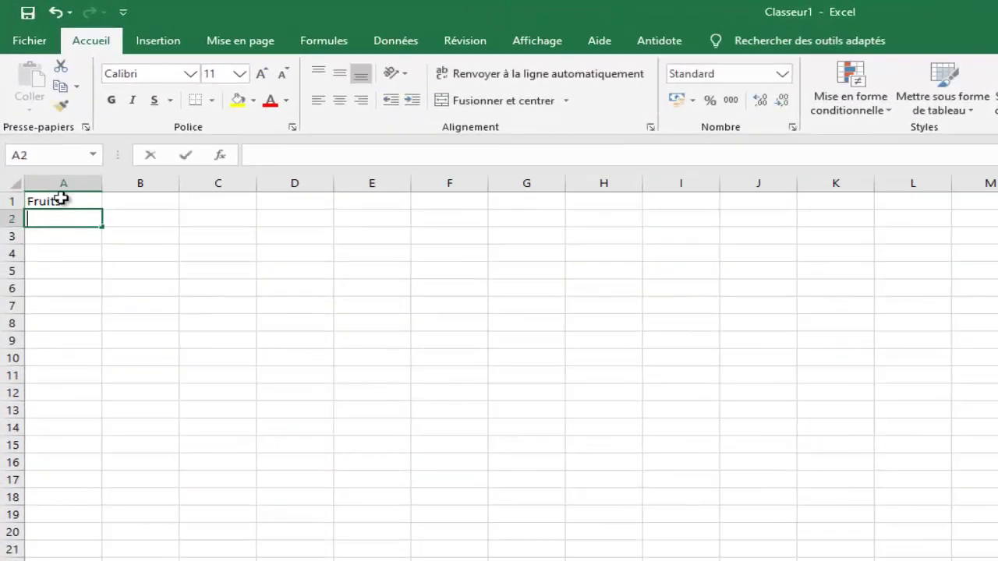
text(Pommes)
key(Return)
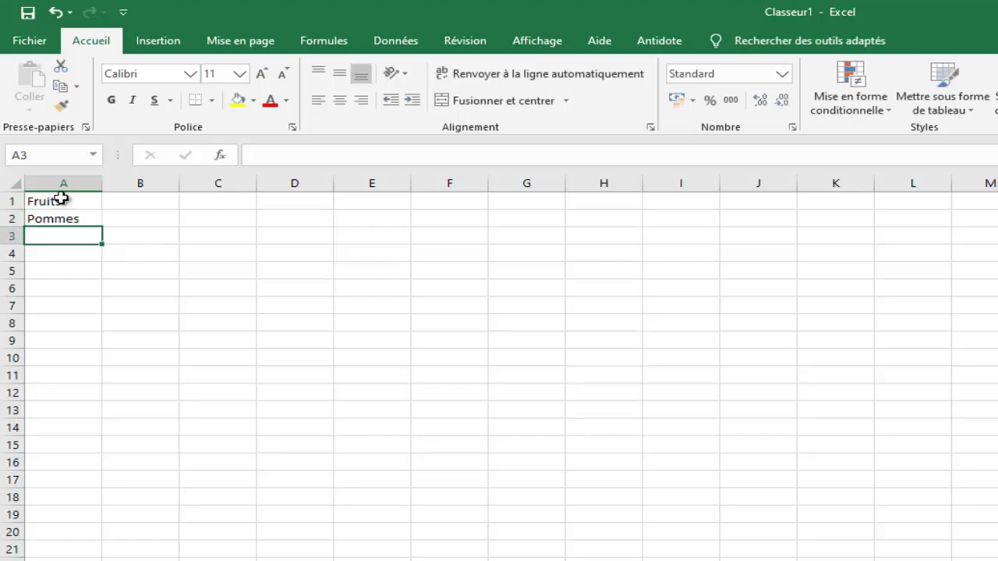
text(Poires)
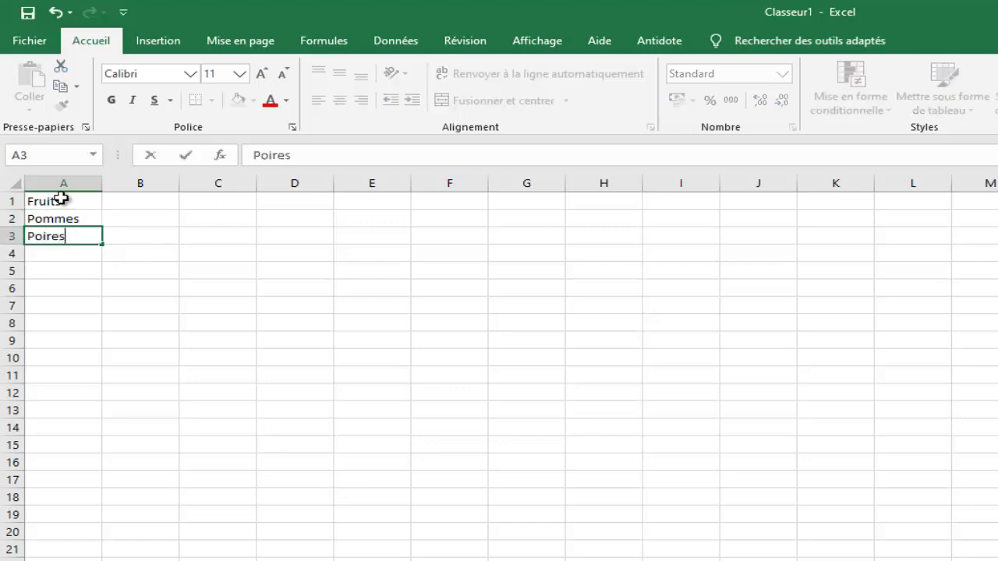
key(Return)
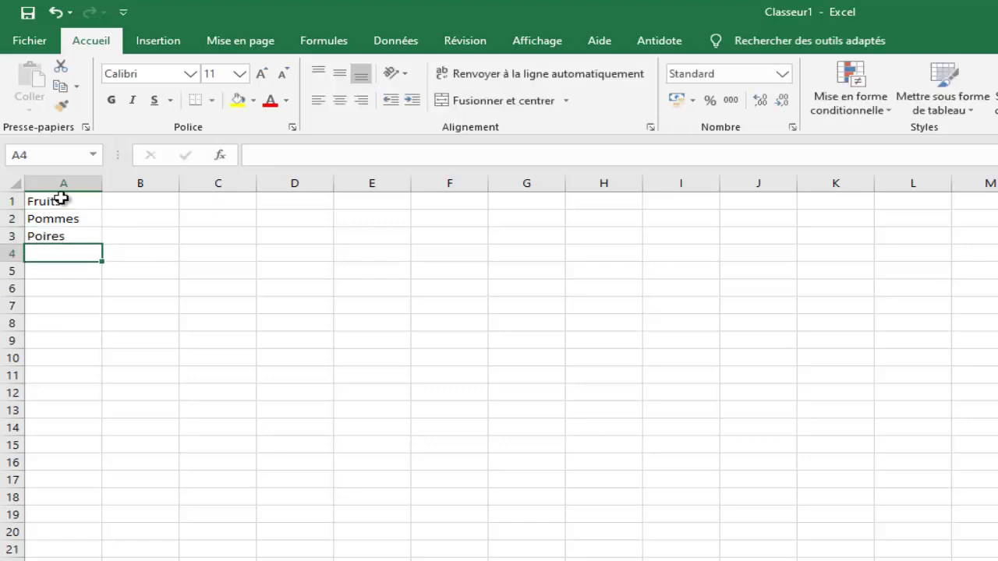
text(Prunes)
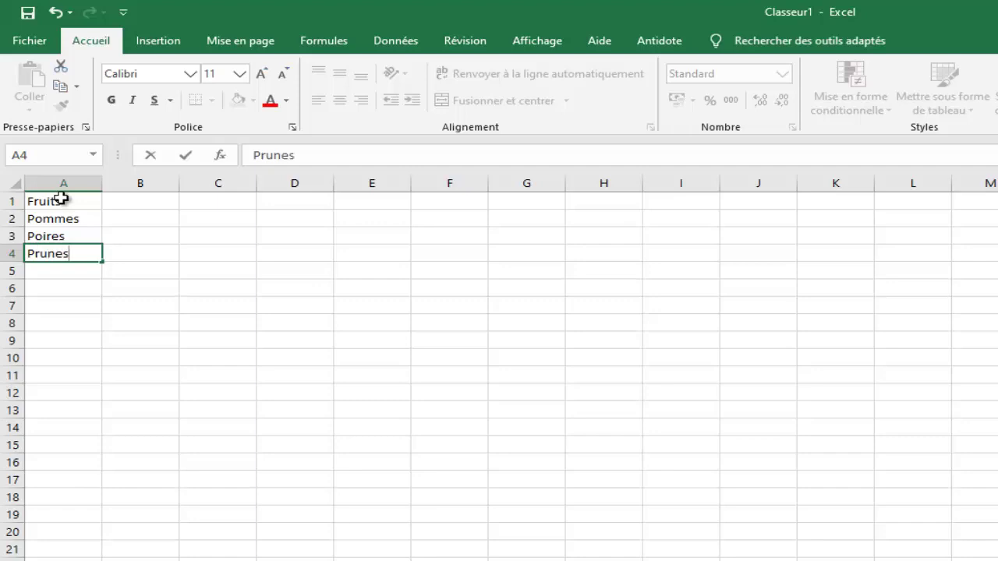
key(Tab)
Step: Enter the headings Janvier, Fevrier, Mars and Total across cells B1 to E1
click(139, 184)
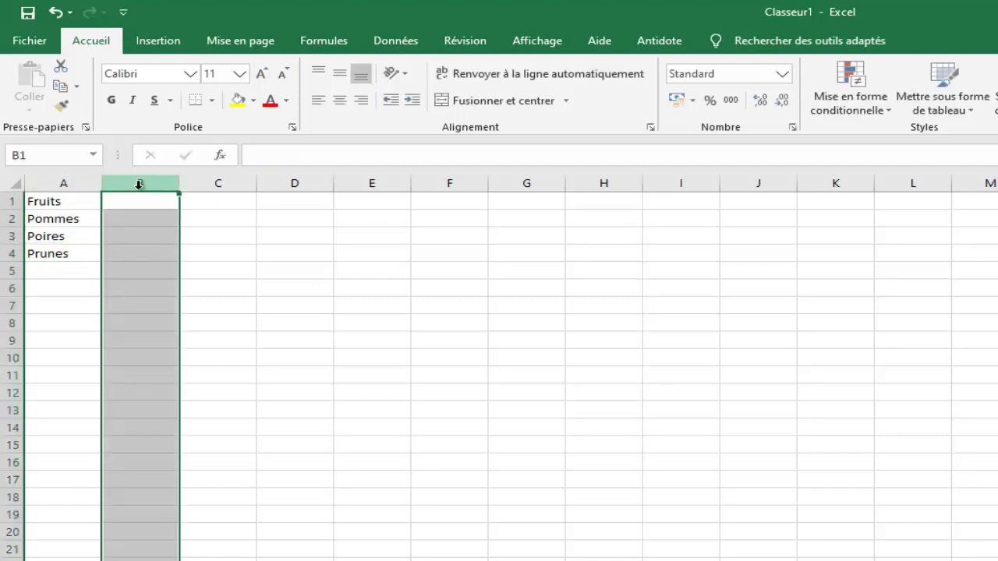
click(130, 200)
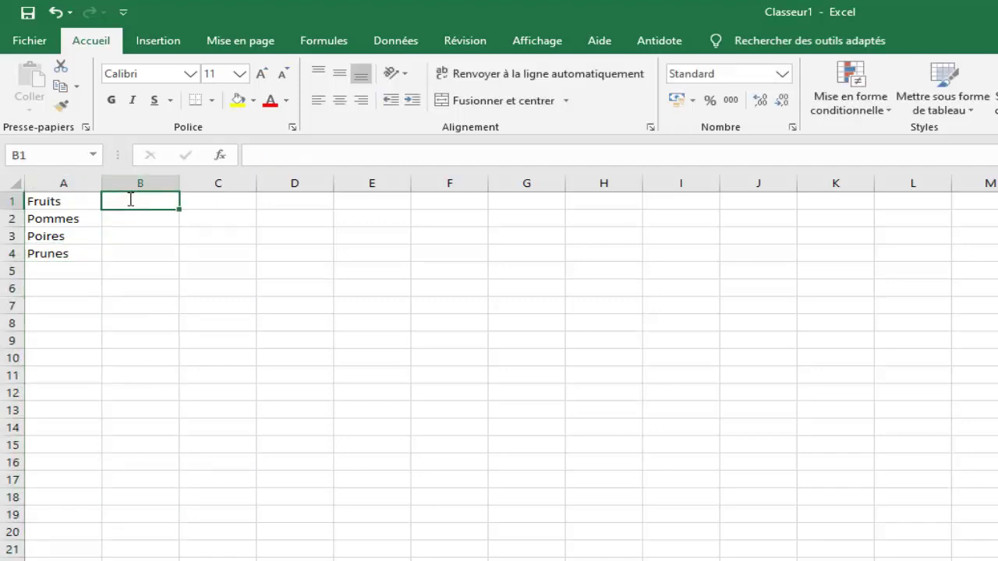
text(Janvier)
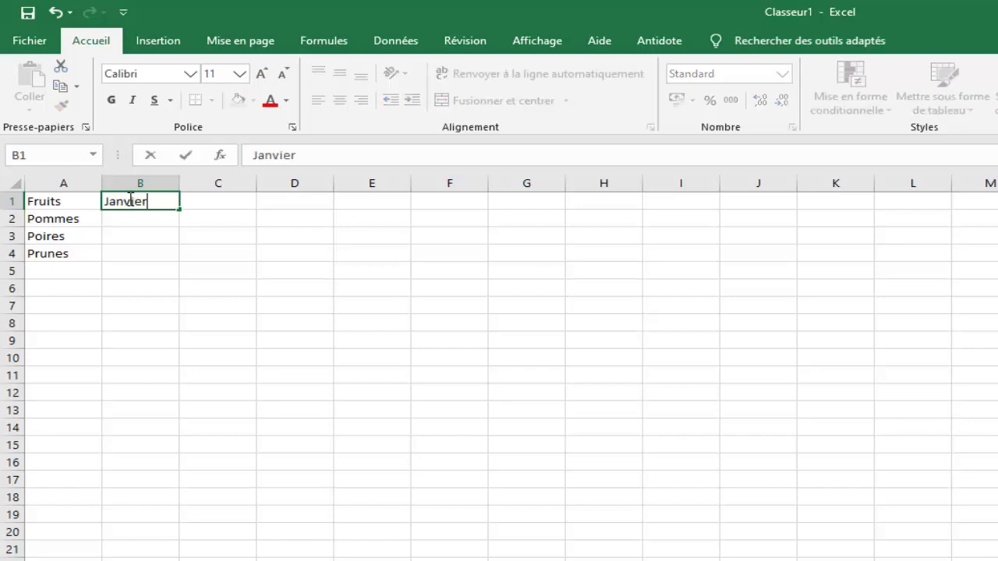
key(Tab)
text(Fe)
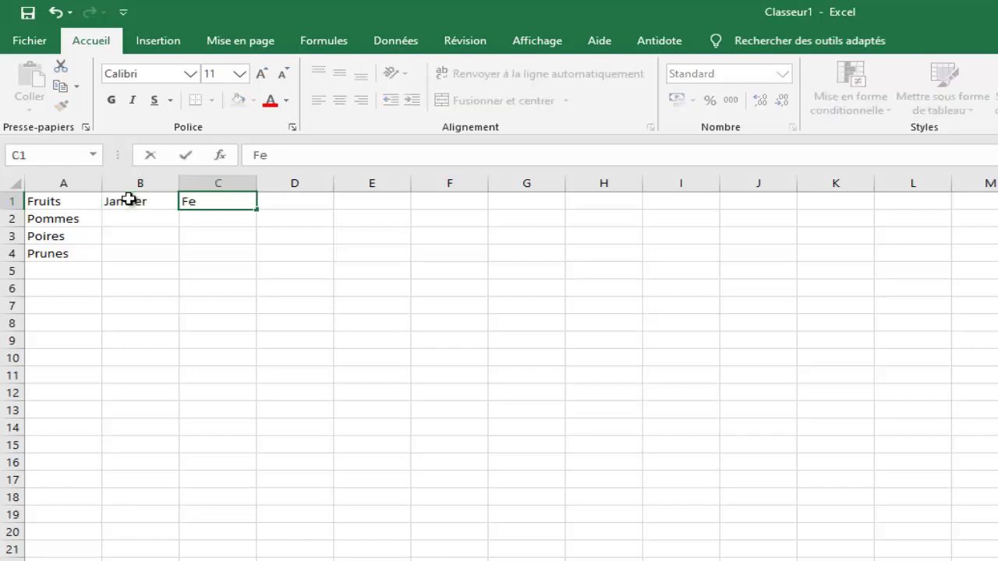
text(vrier)
key(Tab)
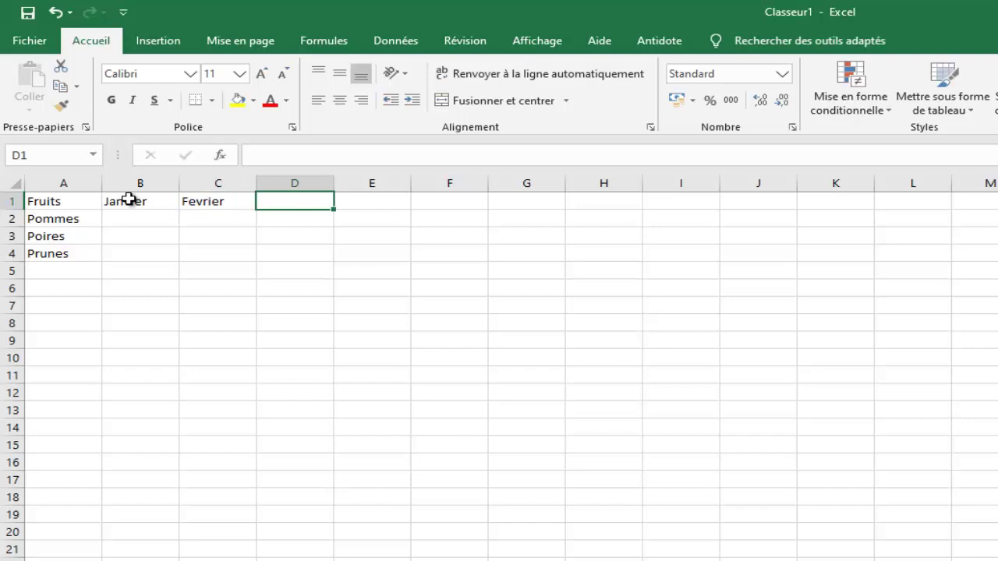
text(Mars)
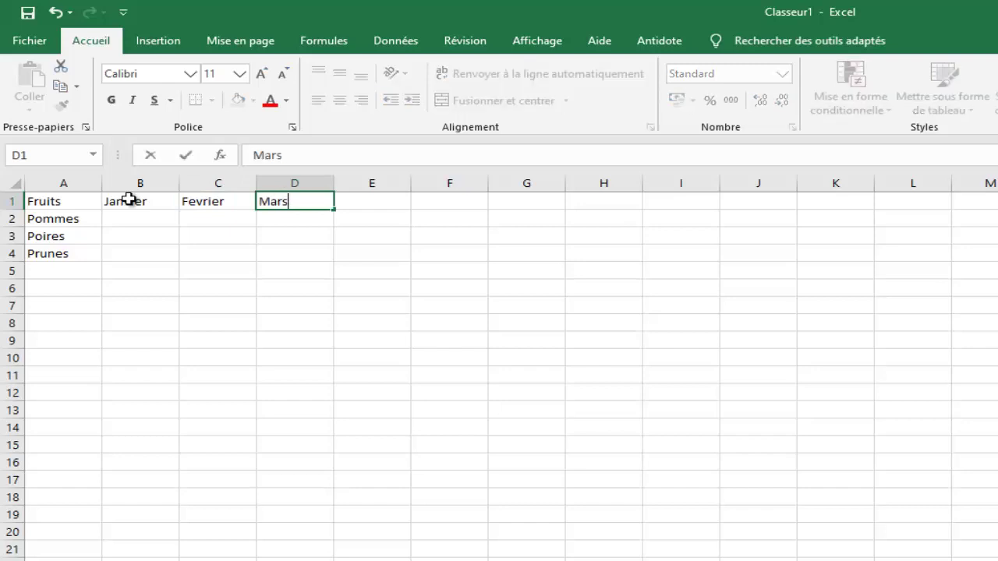
key(Tab)
text(Tot)
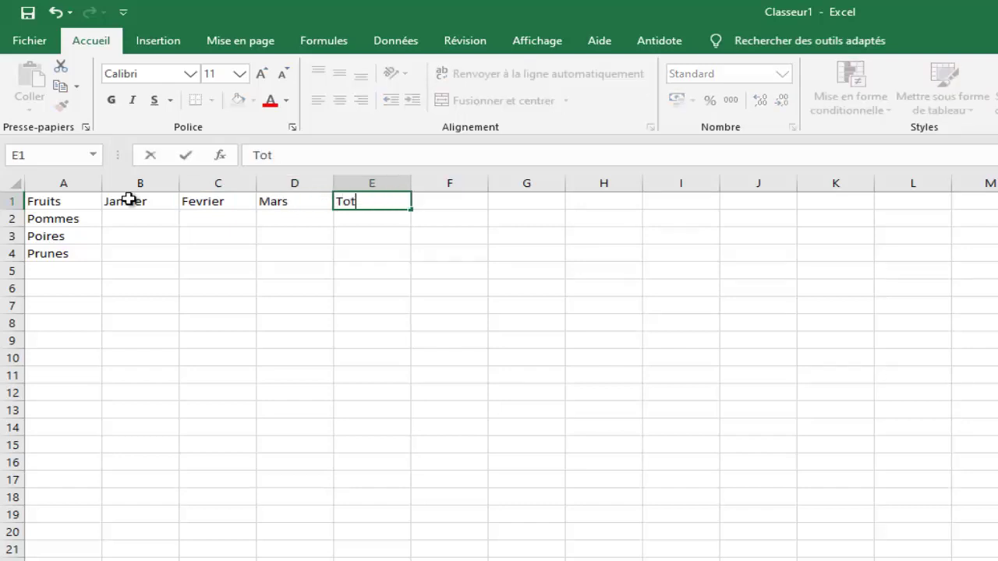
text(al)
key(Return)
text(*)
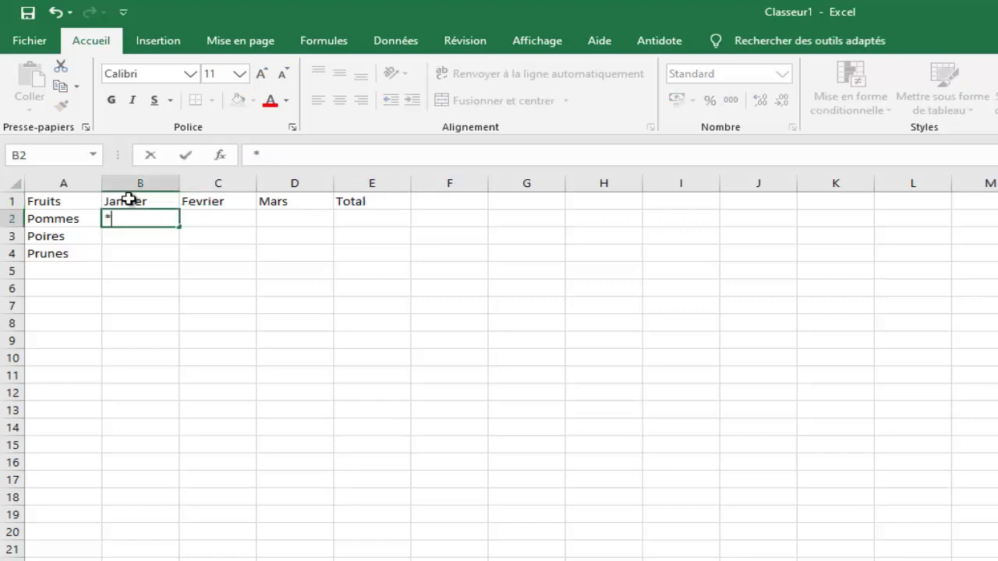
key(BackSpace)
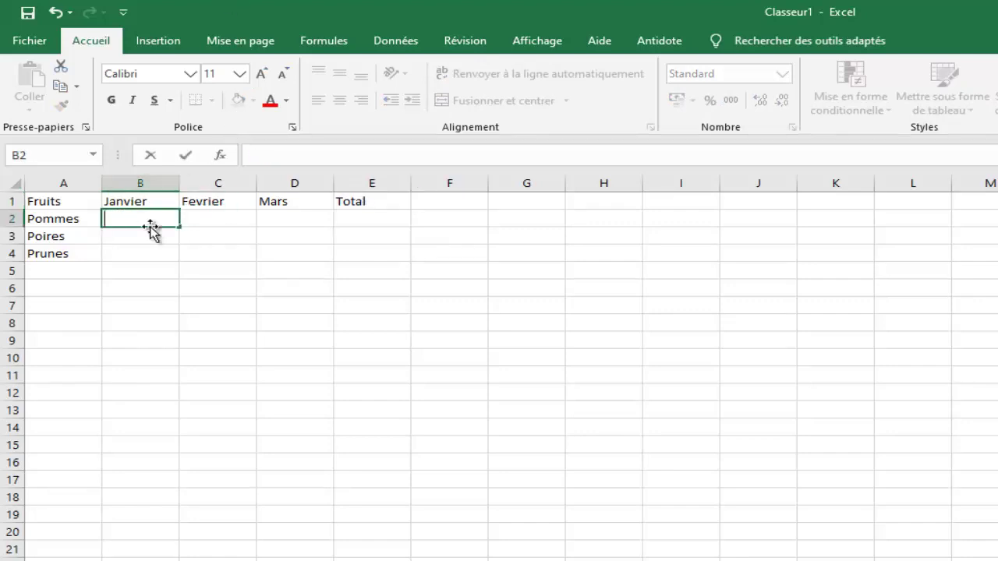
Step: Enter the Janvier figures 250, 220 and 120 in B2:B4
text(25)
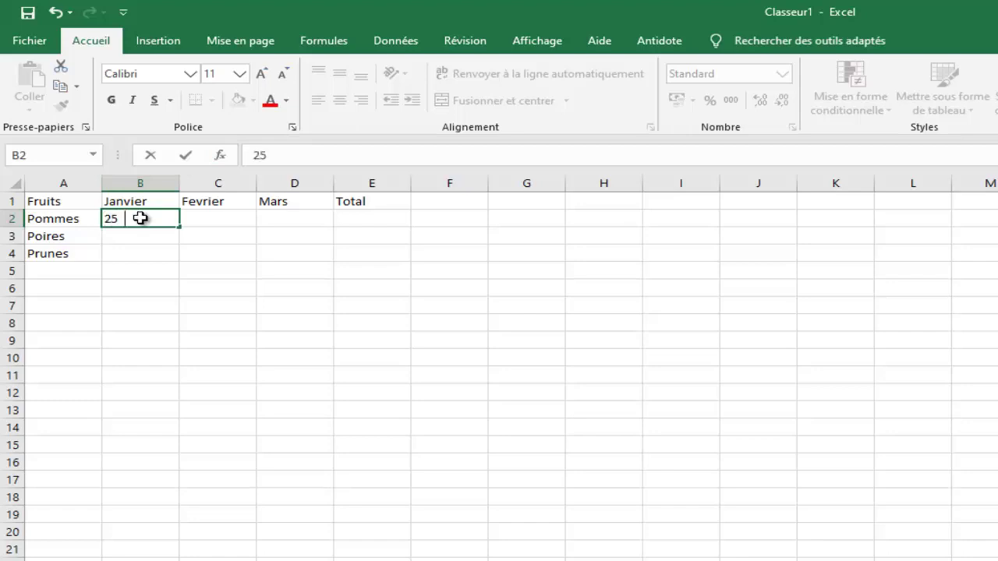
text(0)
key(Return)
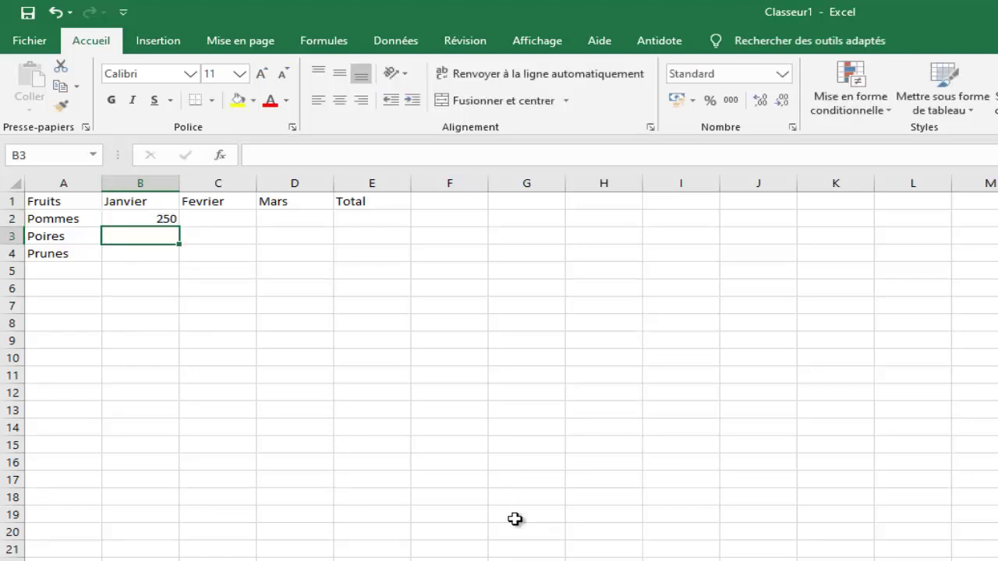
text(220)
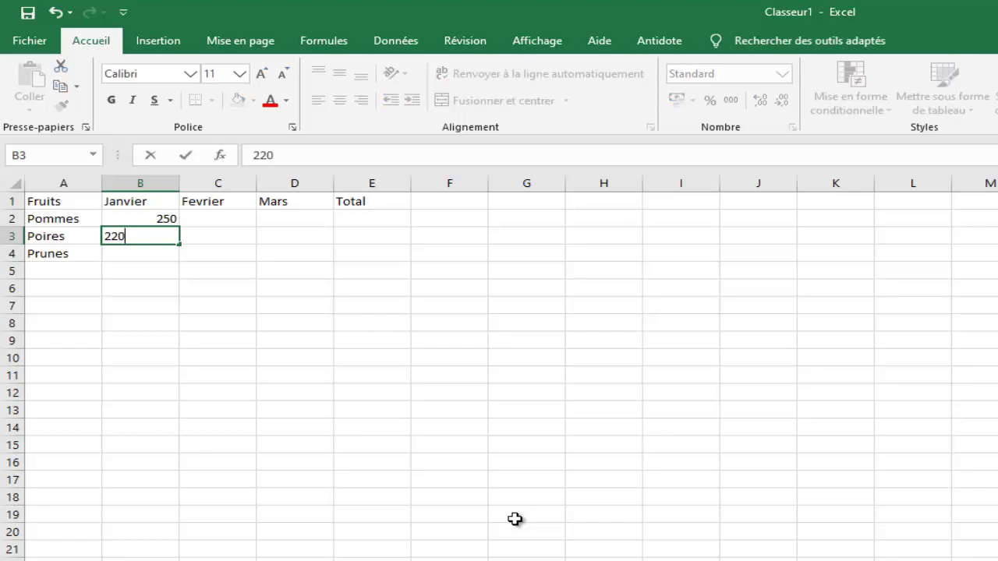
key(Return)
text(120)
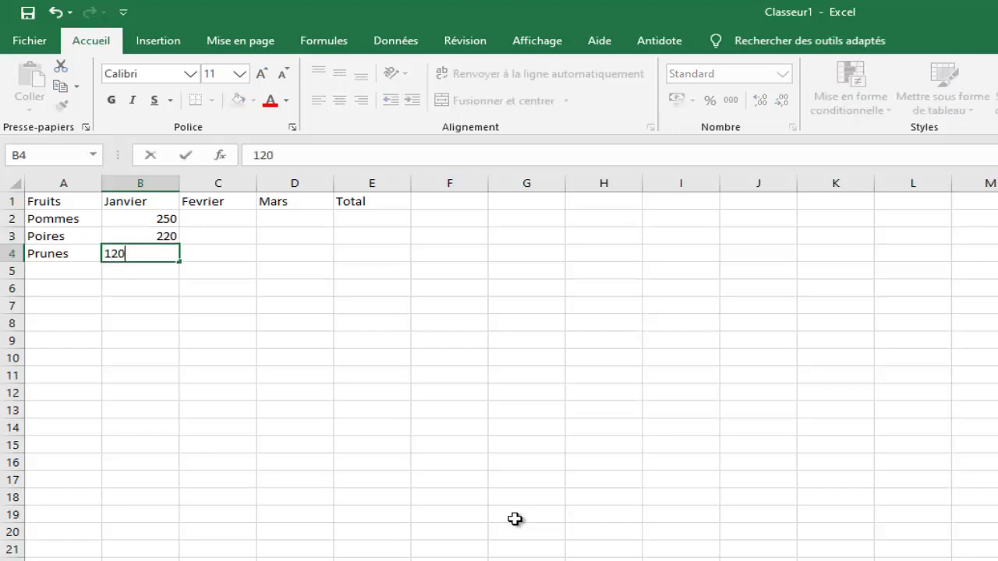
key(Return)
Step: Enter the Fevrier figures 270, 300 and 180 in C2:C4
click(216, 223)
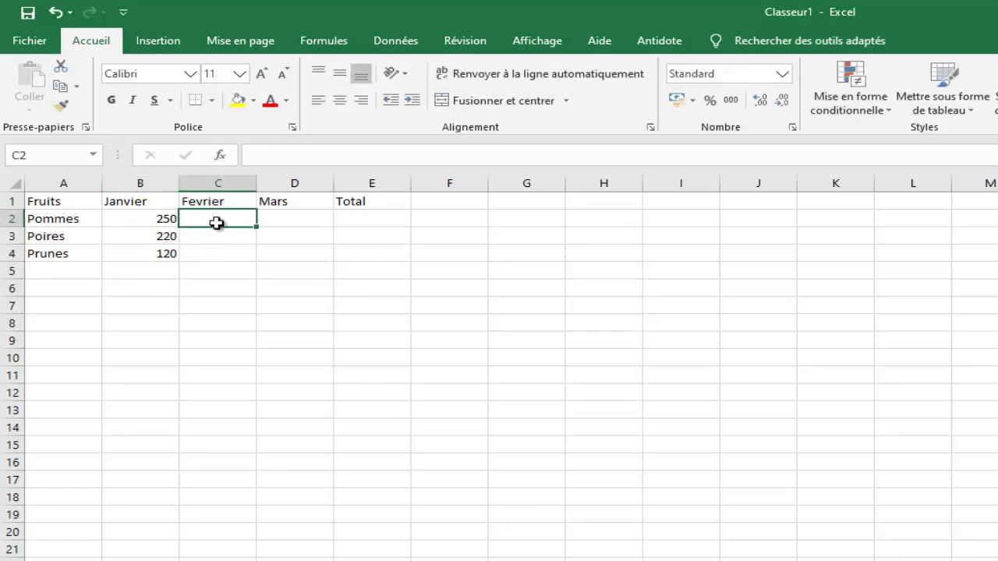
text(270)
key(Return)
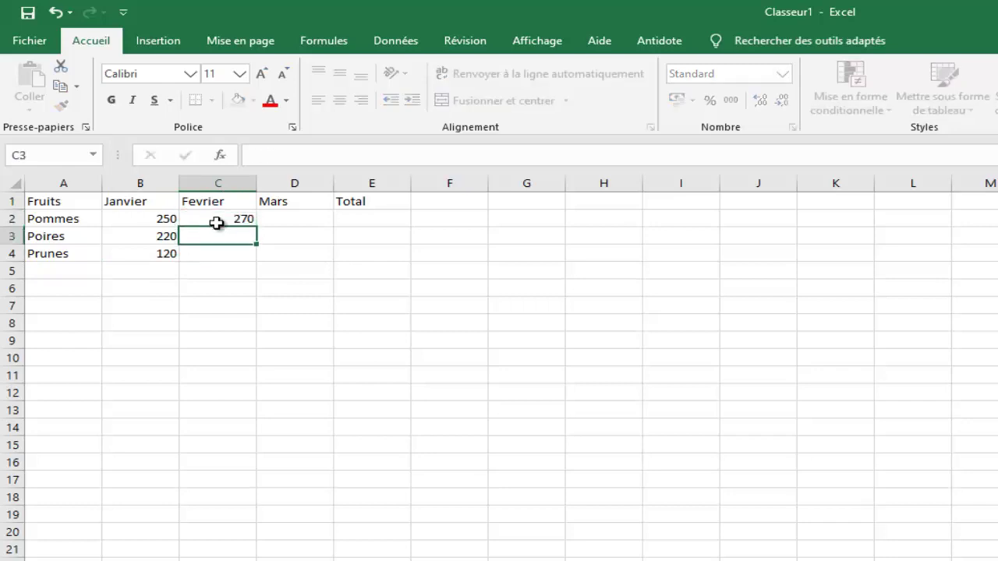
text(3)
text(00)
key(Return)
text(18)
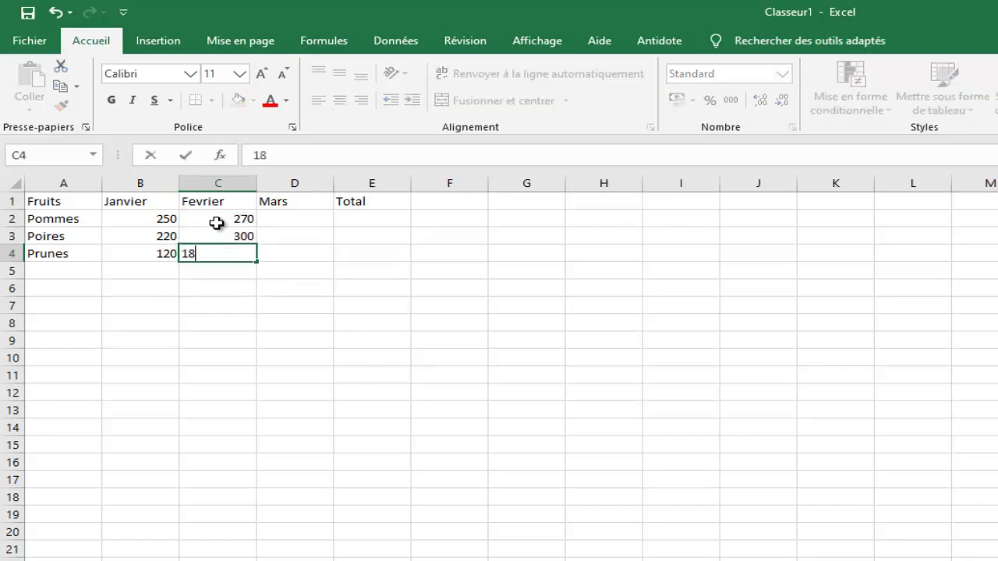
text(0)
key(Return)
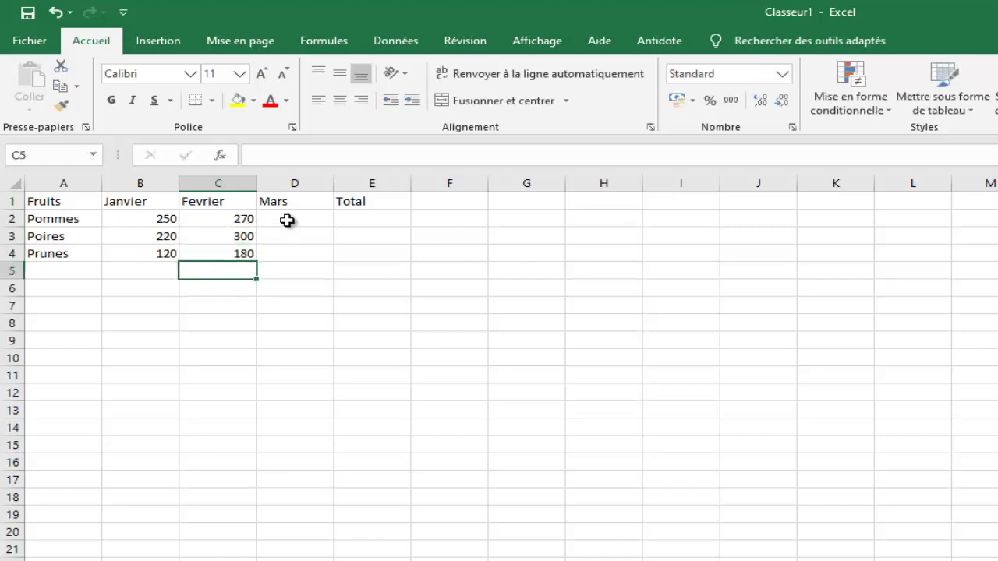
Step: Enter the Mars figures 190, 210 and 155 in D2:D4
click(287, 218)
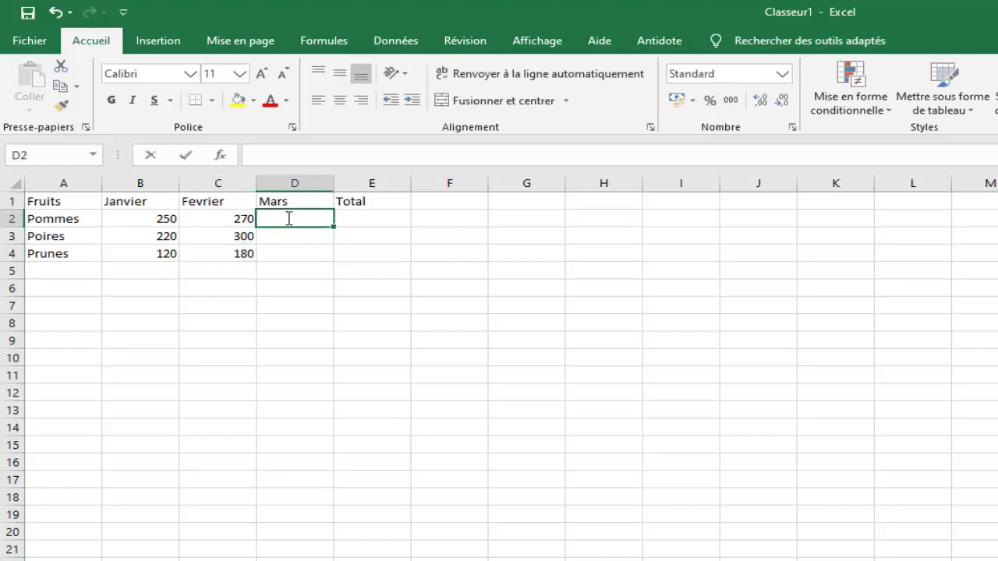
text(190)
key(Return)
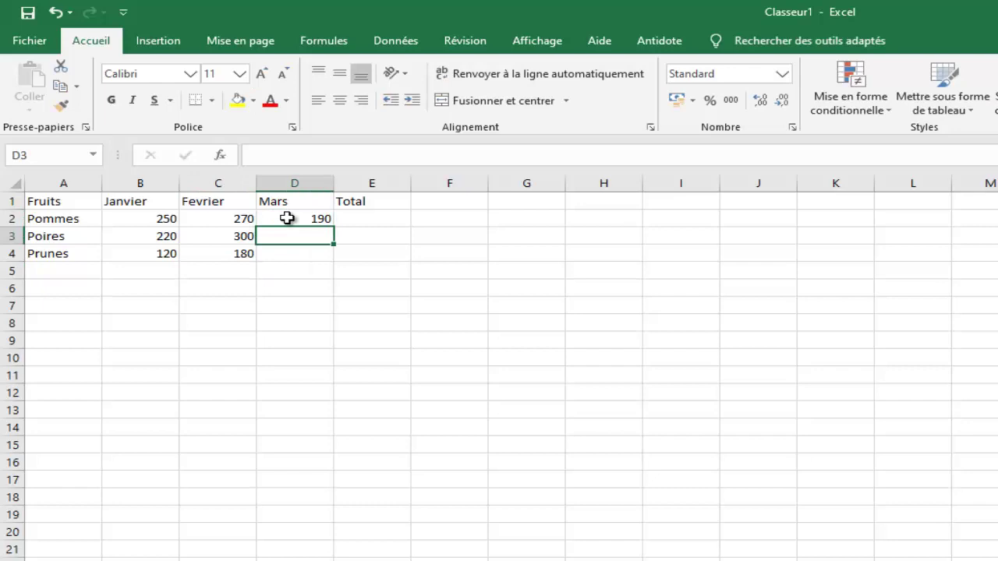
text(210)
key(Return)
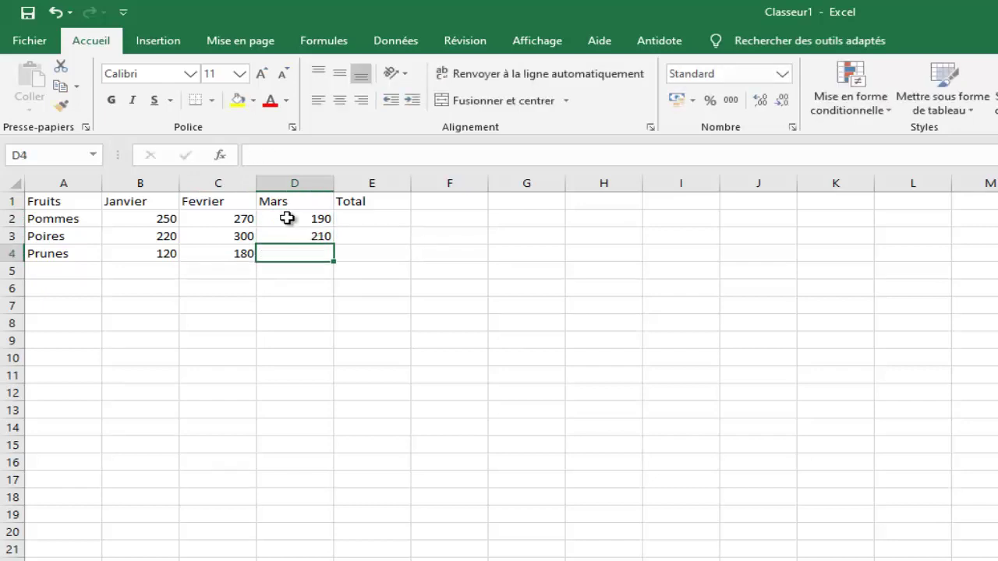
text(15)
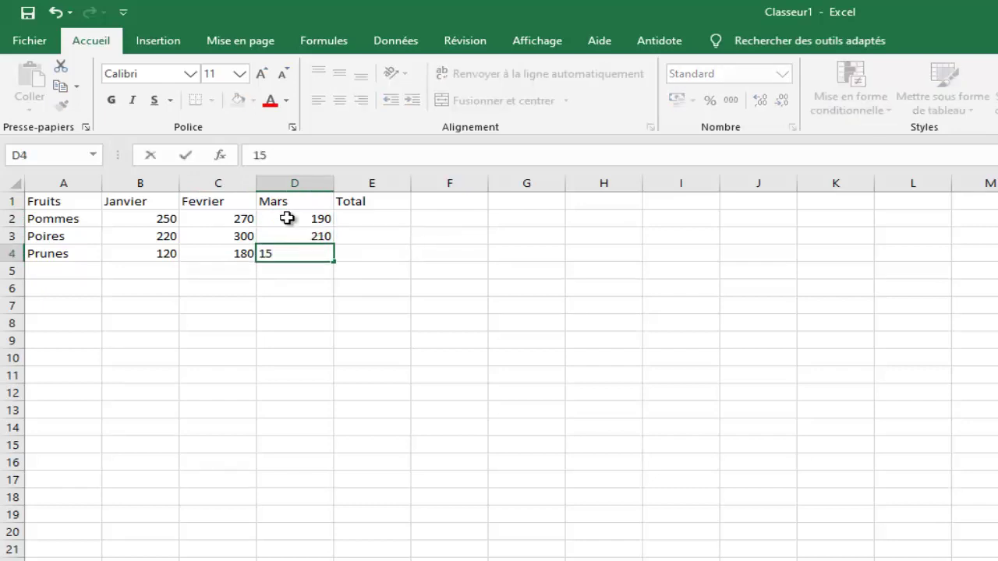
text(5)
key(Return)
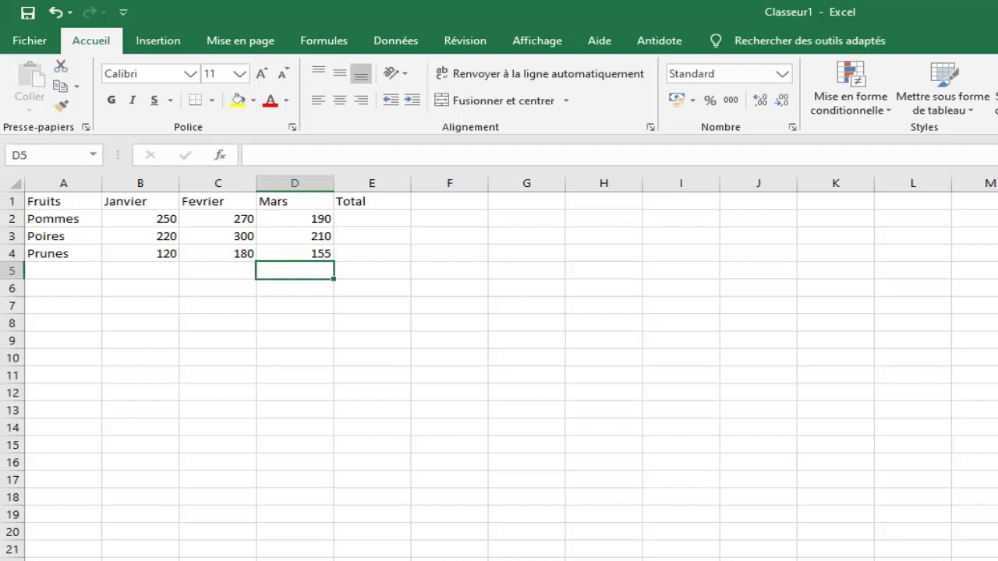
click(210, 297)
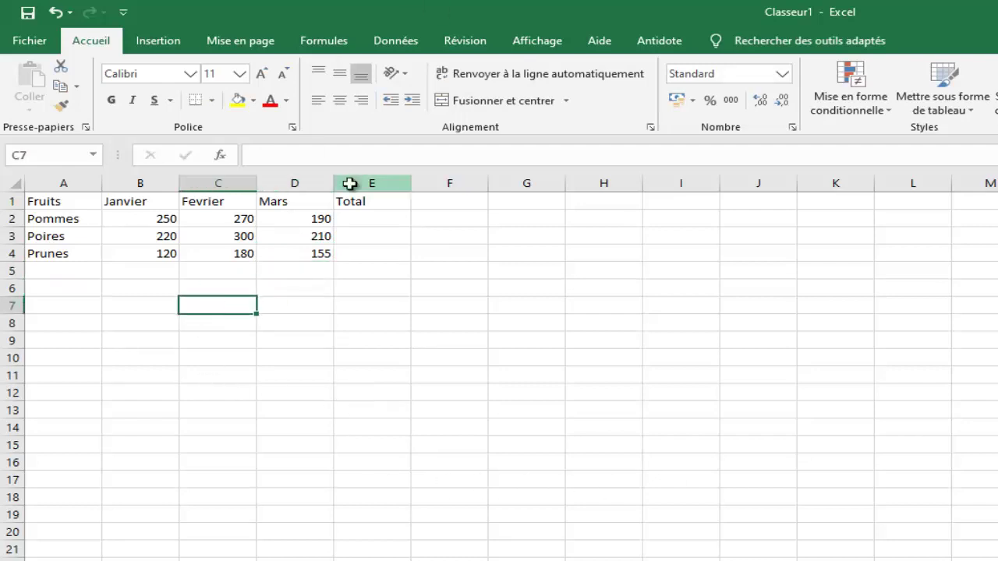
Step: Put an AutoSum SOMME formula in E2 and fill it down to E4 (710, 730, 455)
click(366, 222)
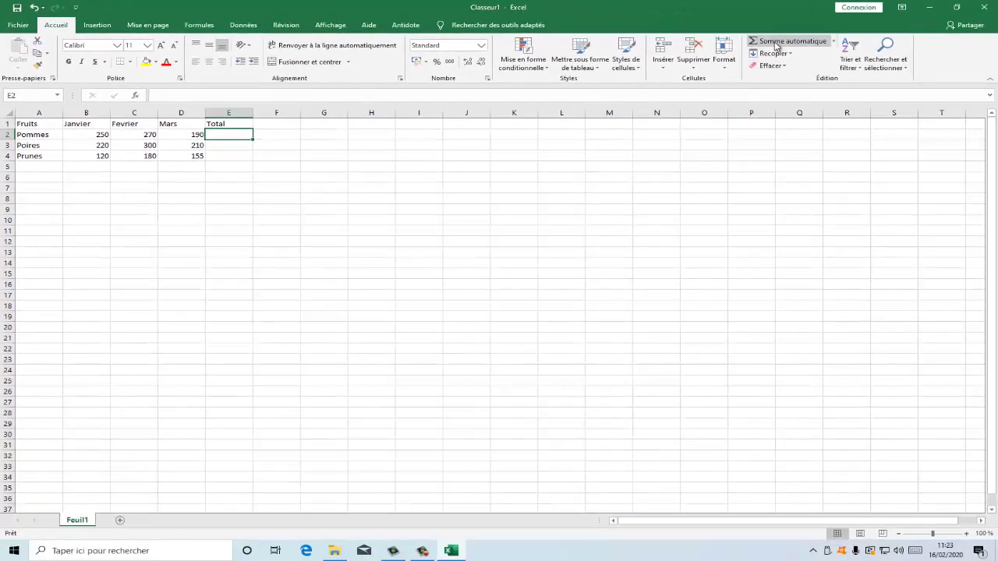
click(787, 41)
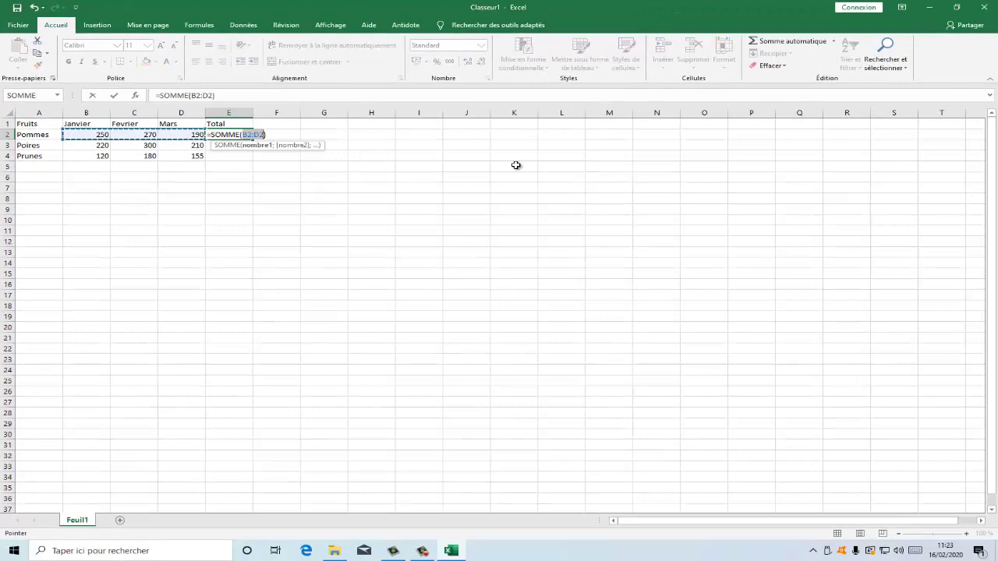
key(Return)
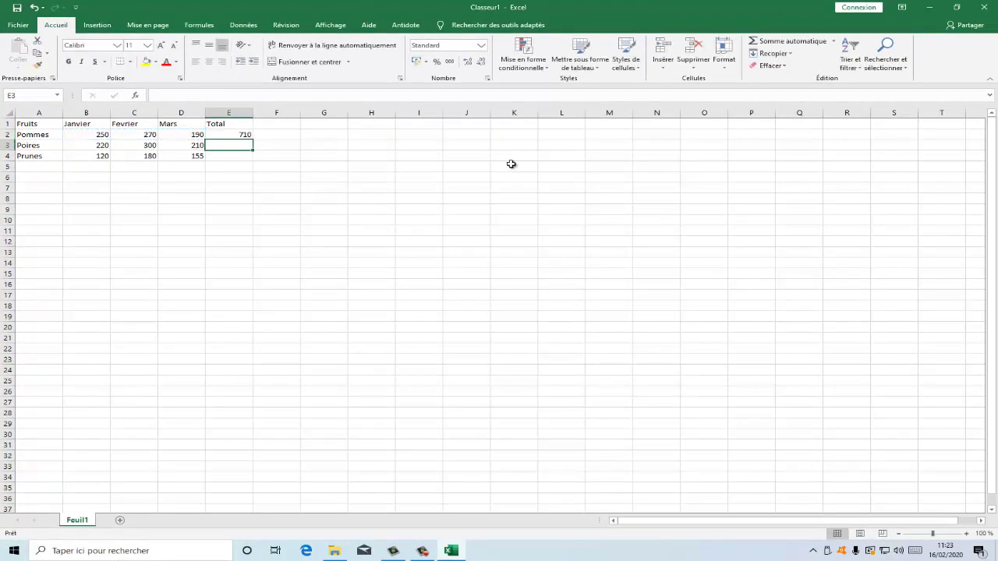
click(245, 135)
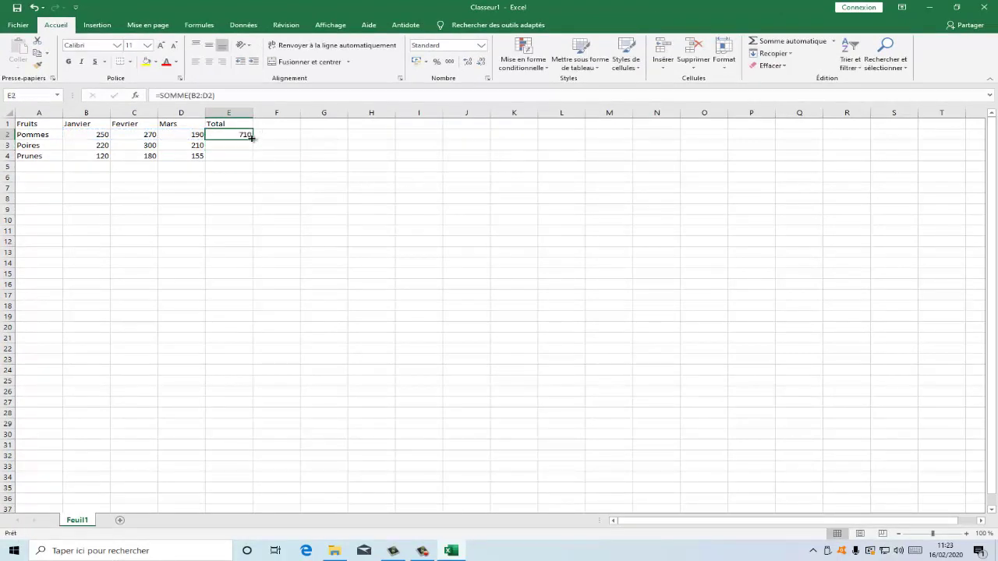
drag(251, 136, 252, 160)
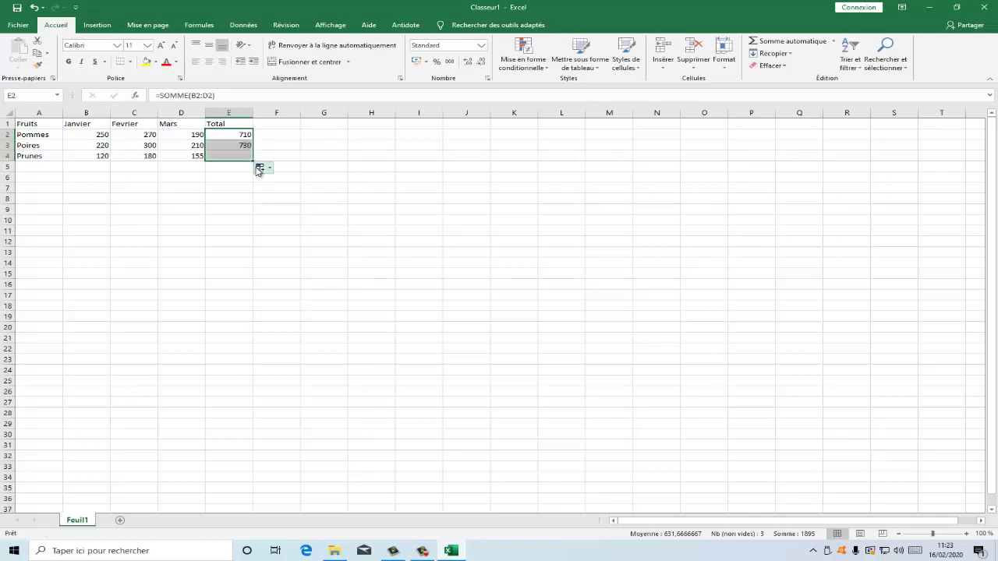
click(246, 177)
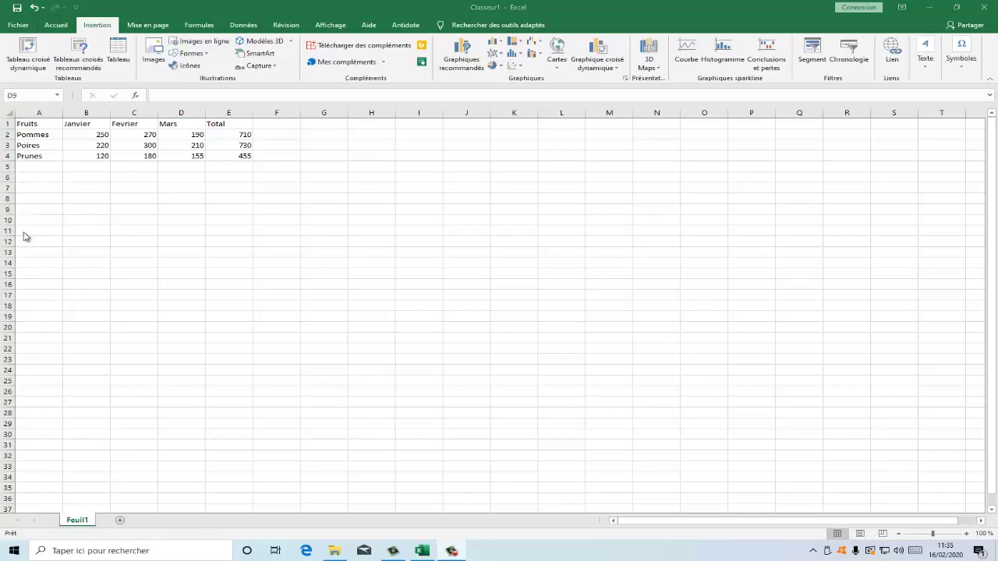
Step: Select A1:D4 and insert a 3D clustered column chart (Histogramme 3D)
click(35, 178)
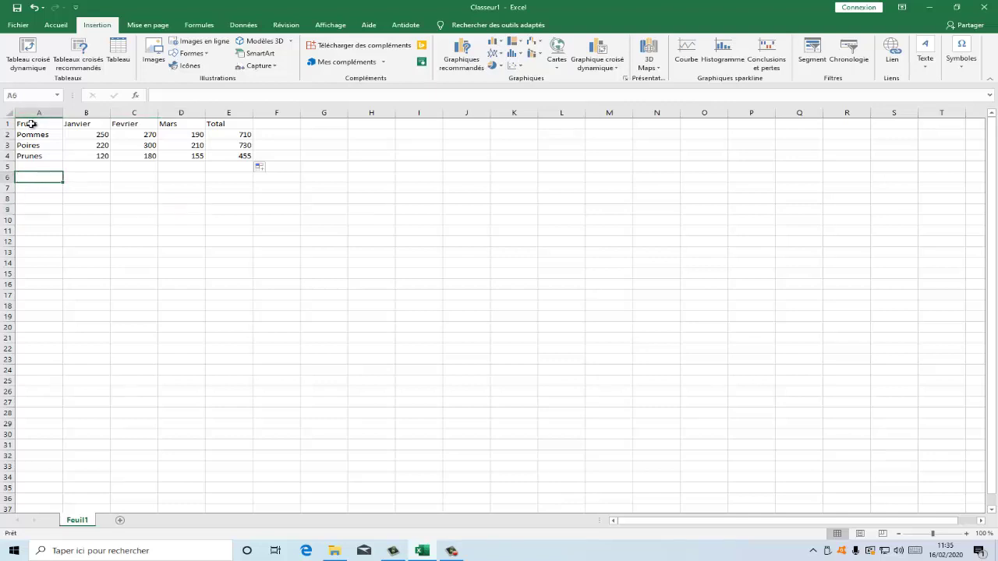
mouse_move(31, 124)
mouse_down()
mouse_move(123, 158)
mouse_move(189, 158)
mouse_up()
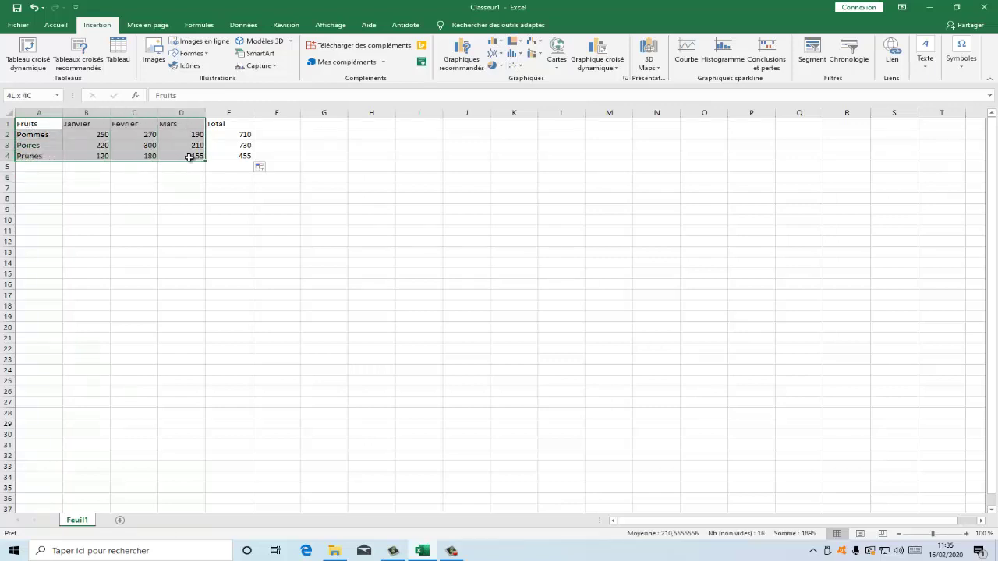
drag(189, 158, 190, 157)
click(499, 43)
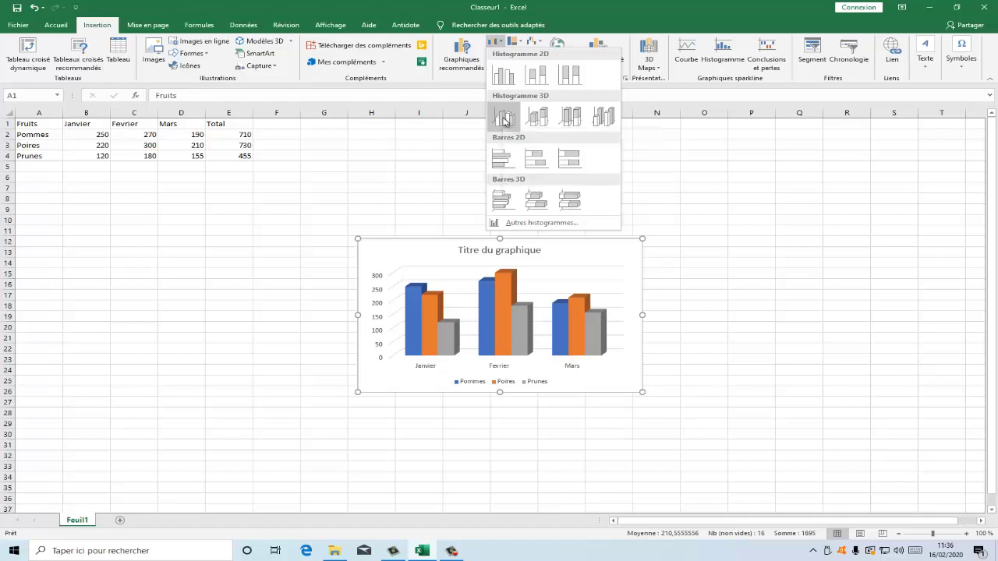
click(504, 118)
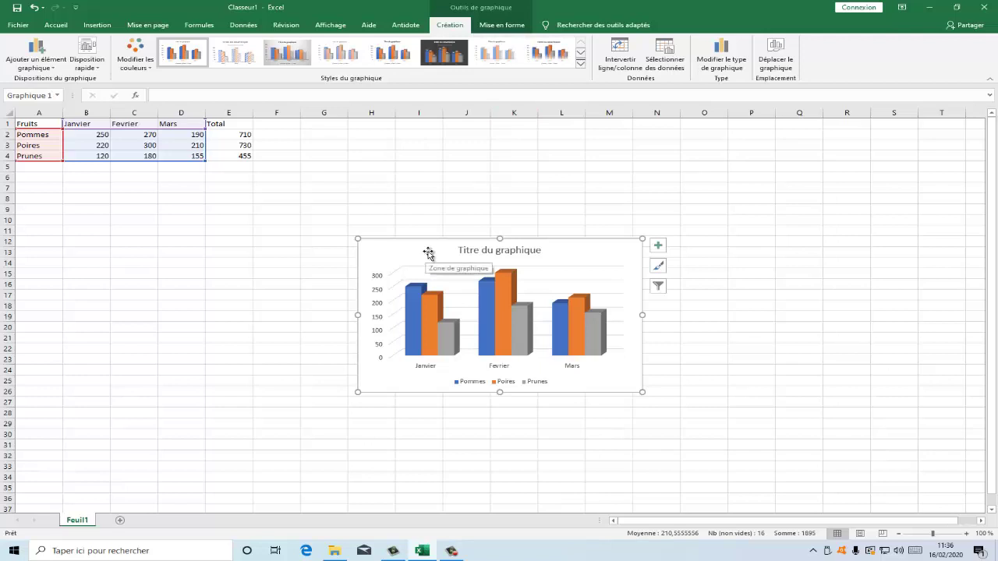
Step: Move the column chart below the table and enlarge it to span rows 8–27, columns A–I
drag(422, 258, 406, 249)
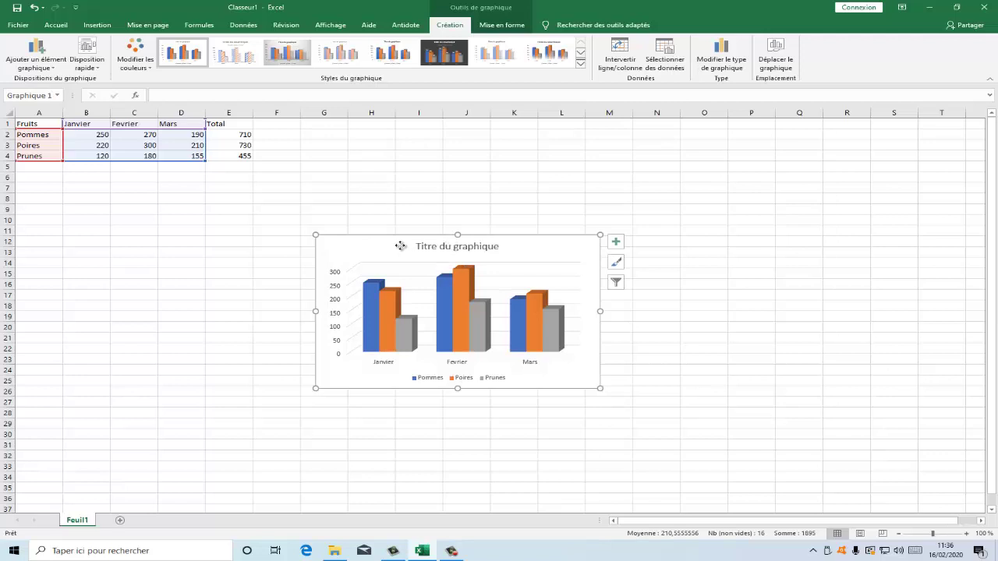
drag(398, 246, 83, 198)
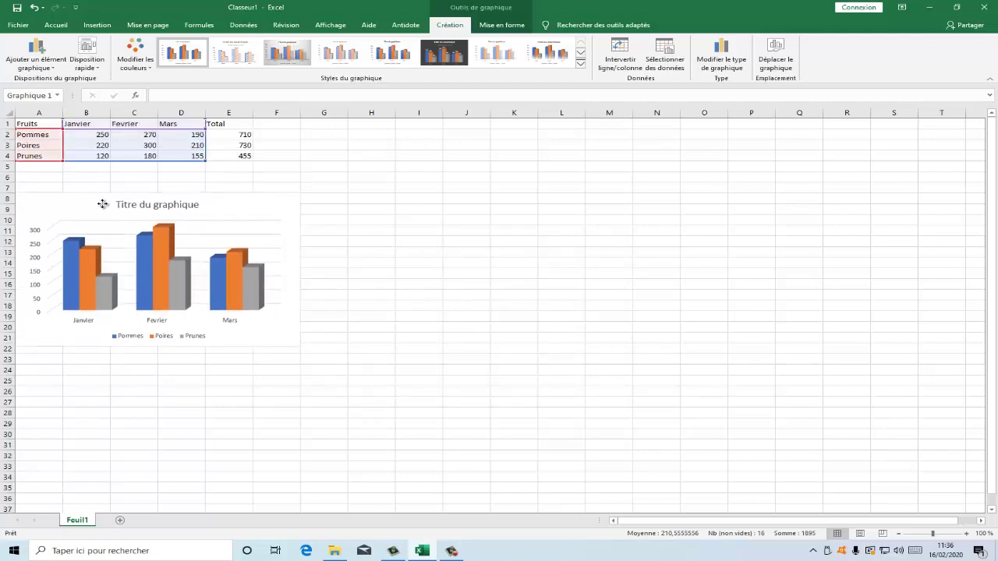
drag(84, 198, 121, 206)
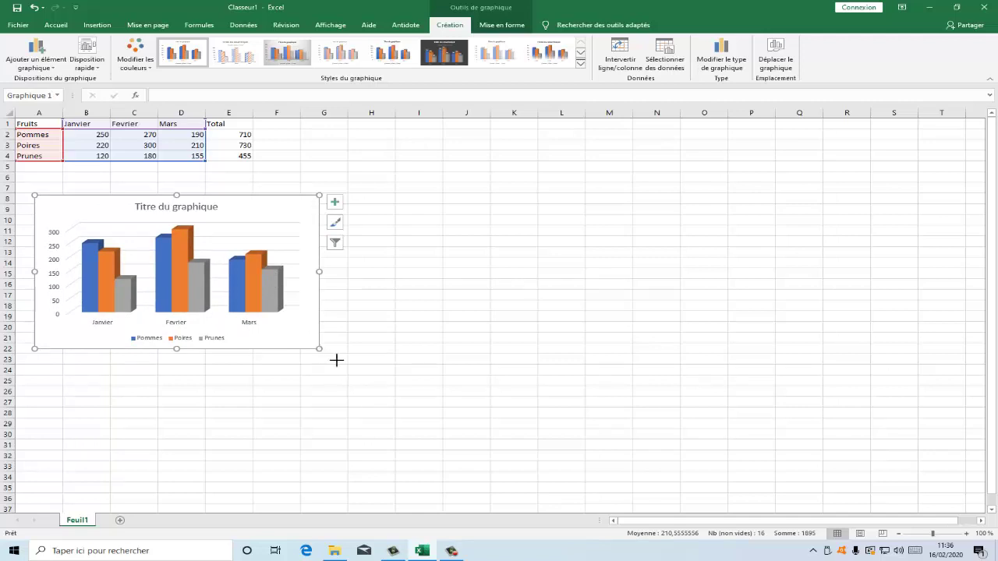
drag(319, 349, 451, 399)
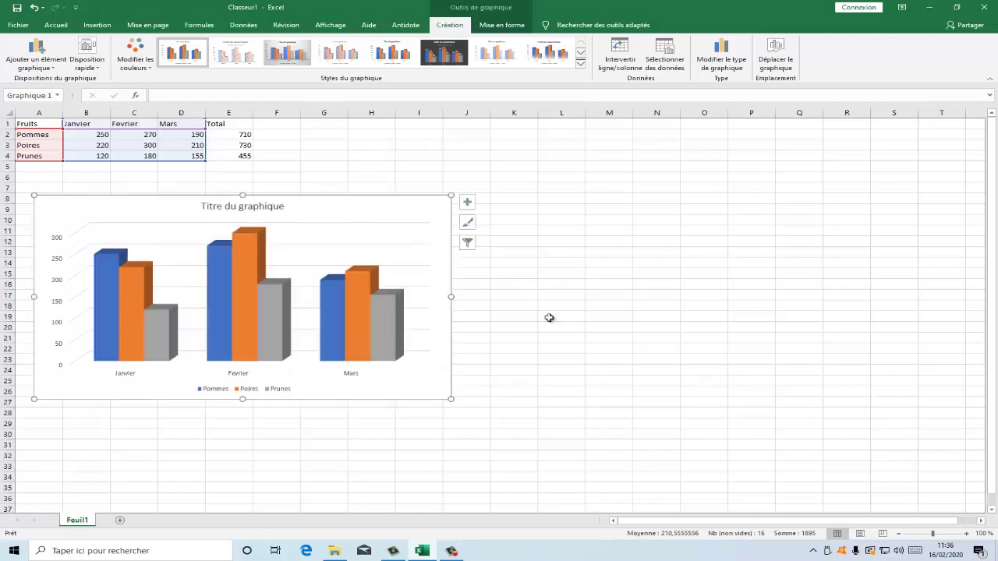
click(691, 348)
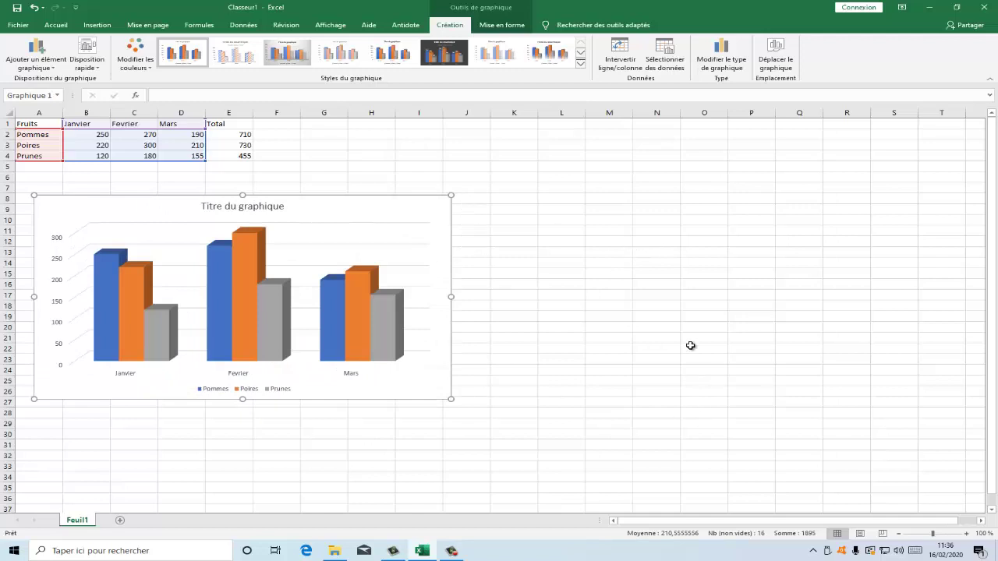
Step: Retitle the chart 'Ventes de fruits 1er trimestre', then select the Pommes series
click(233, 242)
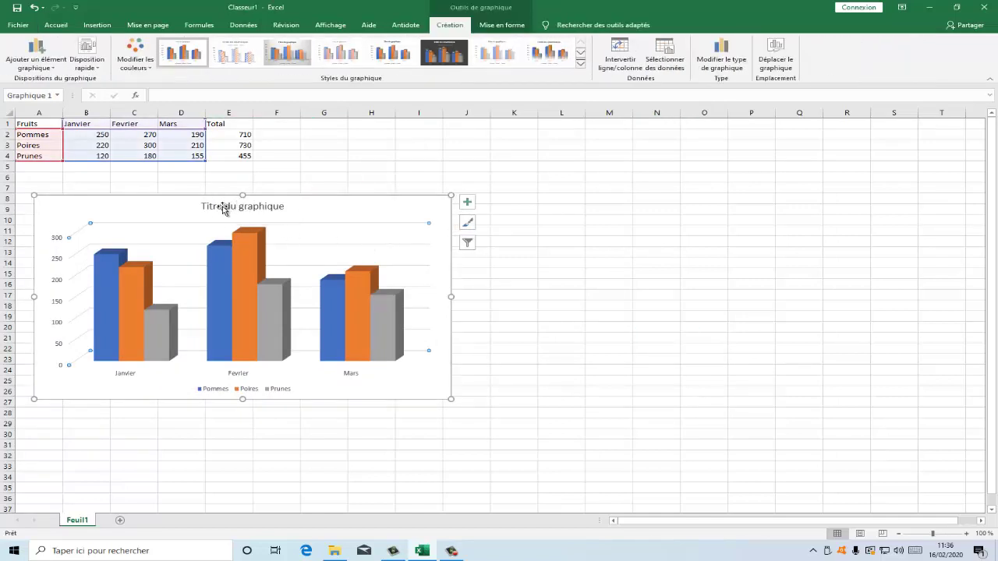
double_click(226, 206)
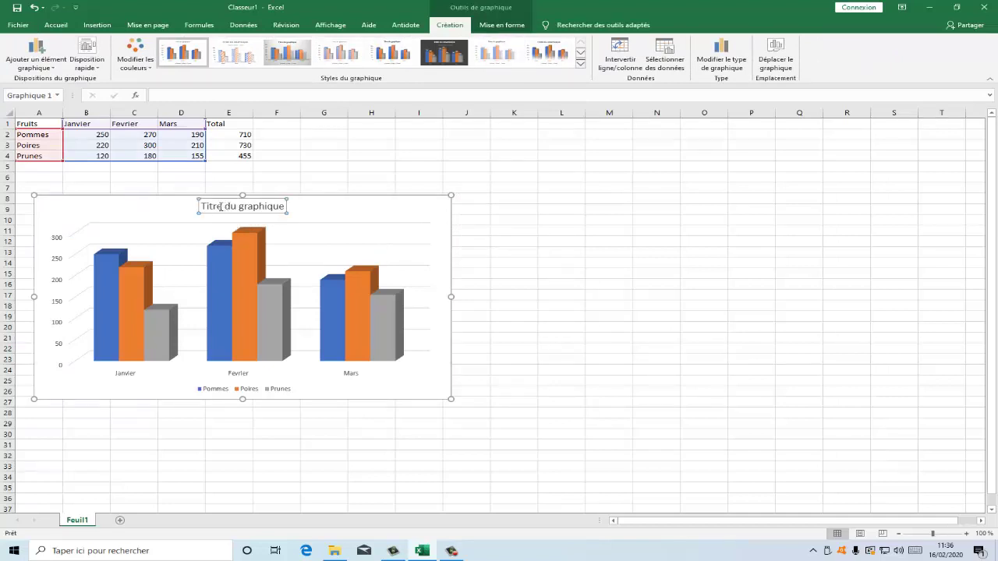
triple_click(282, 210)
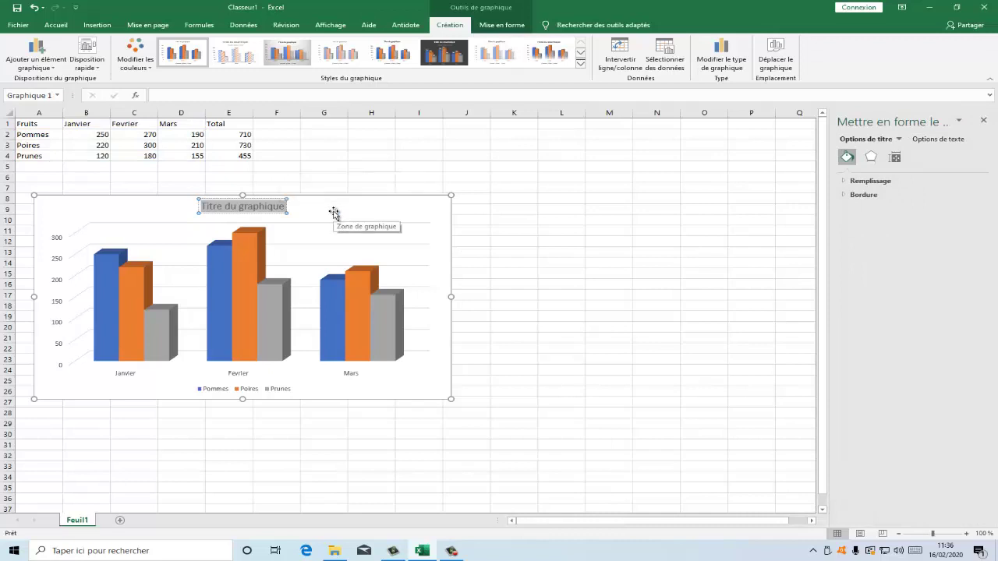
text(Ventes)
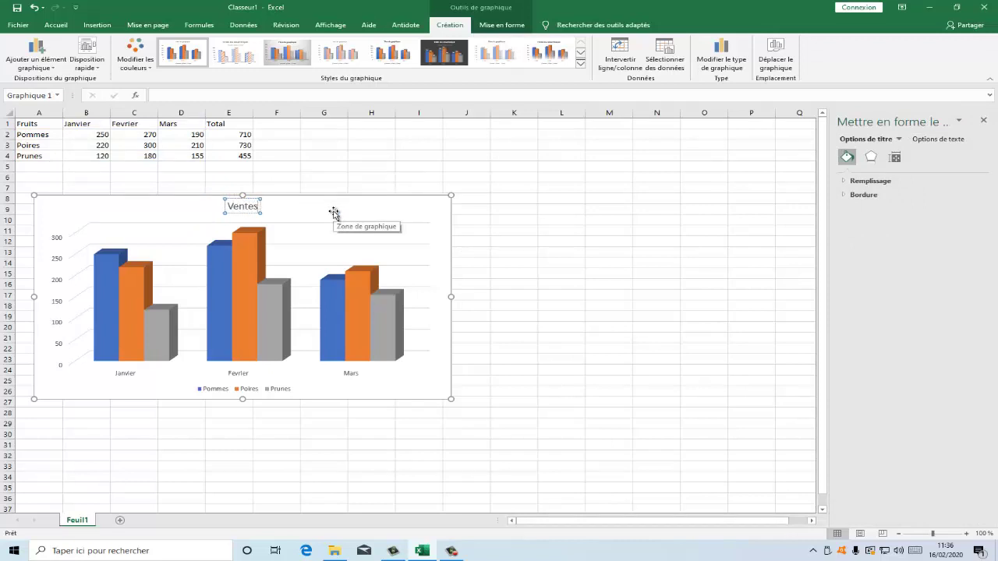
text( de fr)
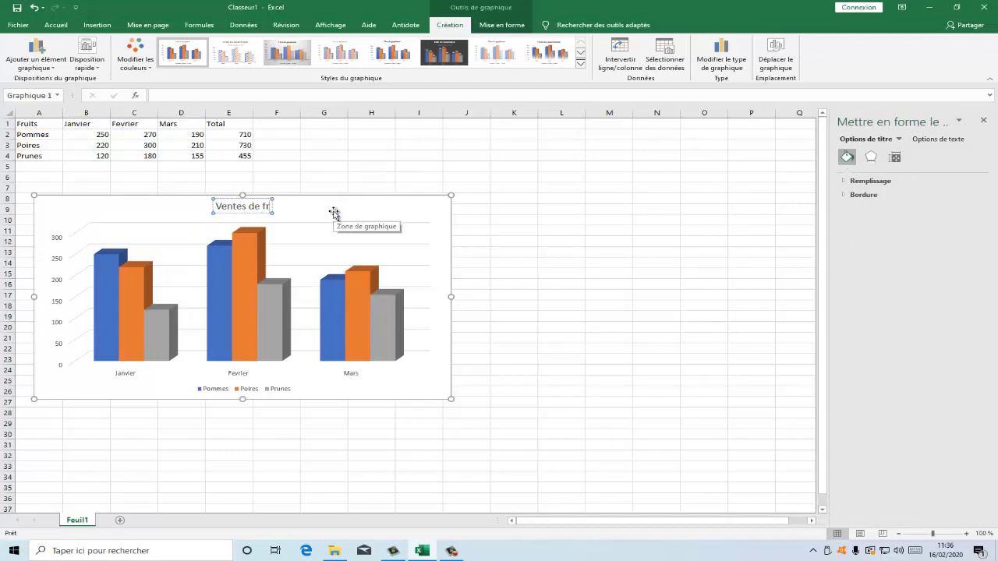
text(uits)
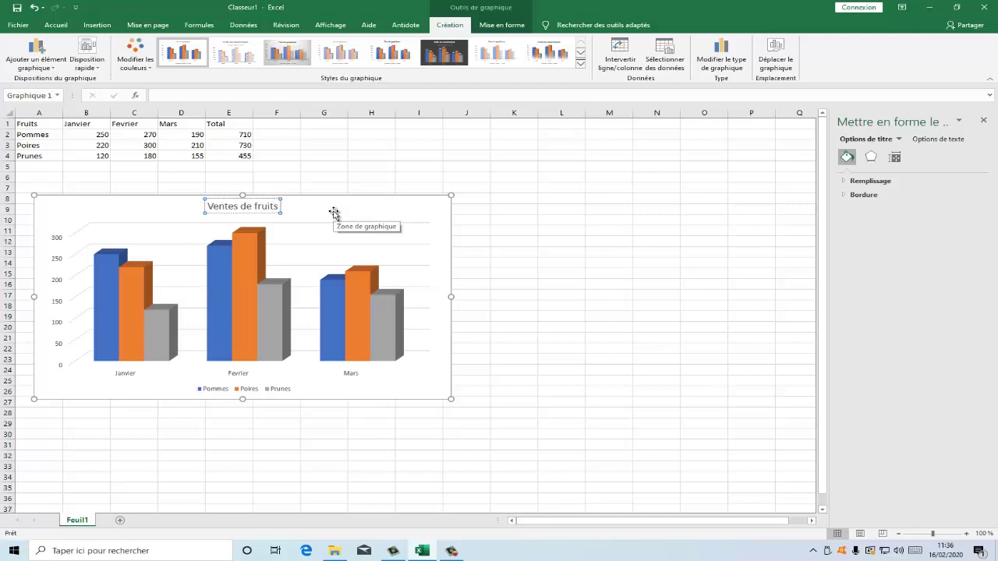
text( 1er tr)
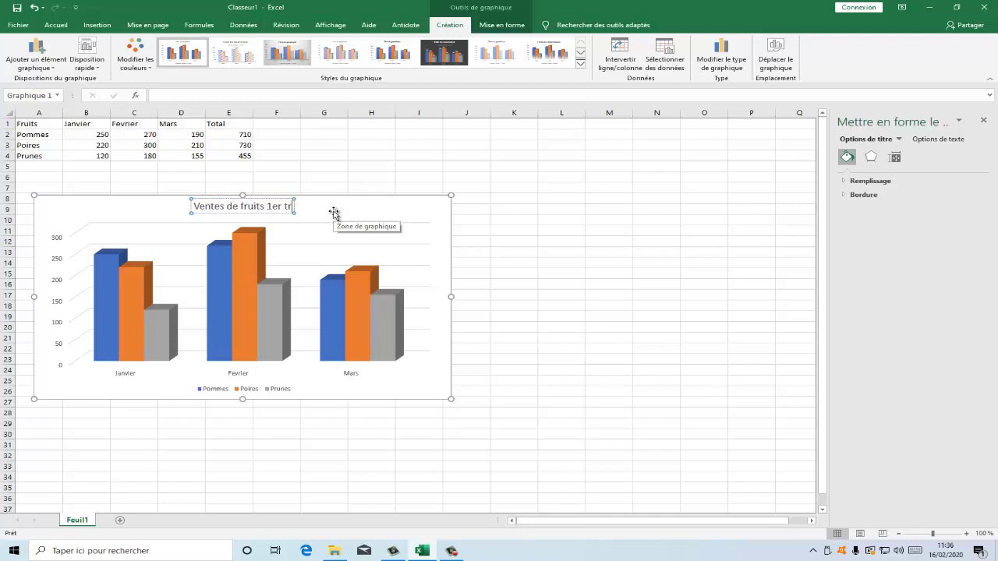
text(imestre)
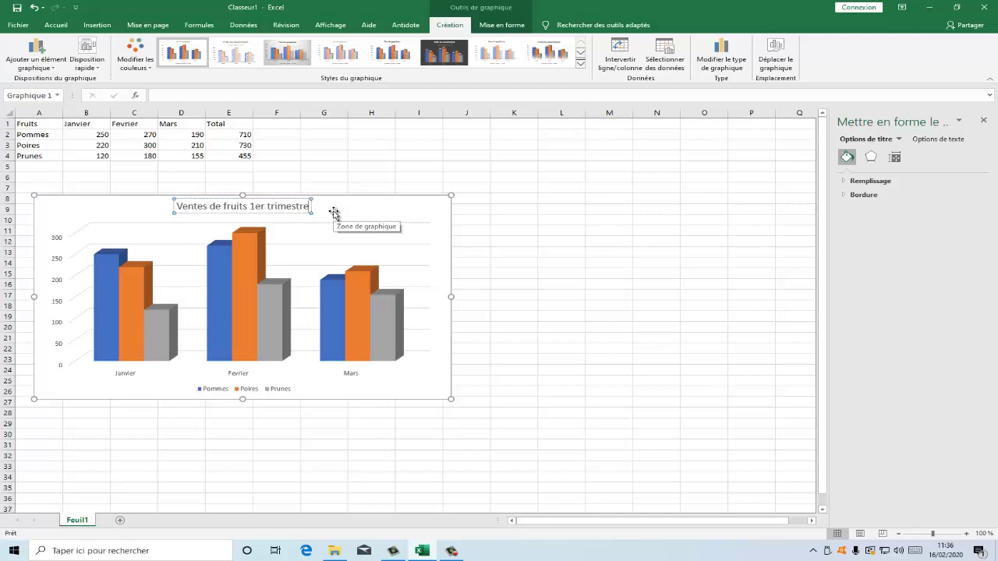
click(558, 231)
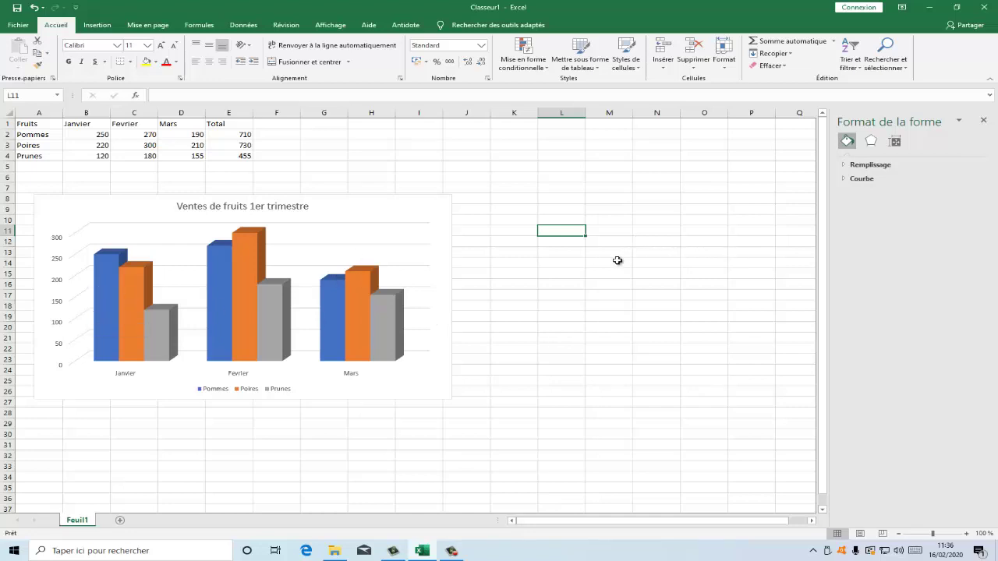
click(608, 283)
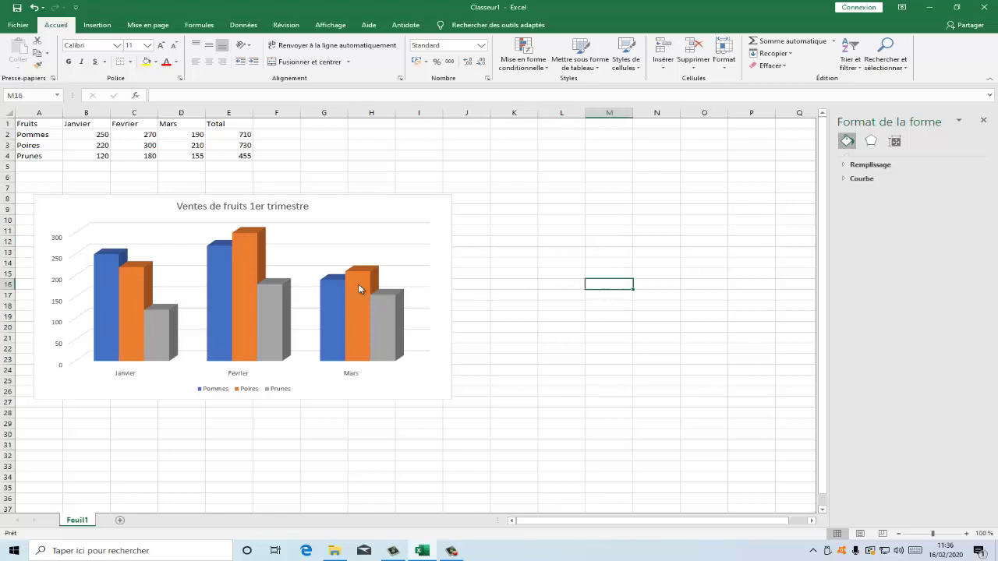
click(110, 290)
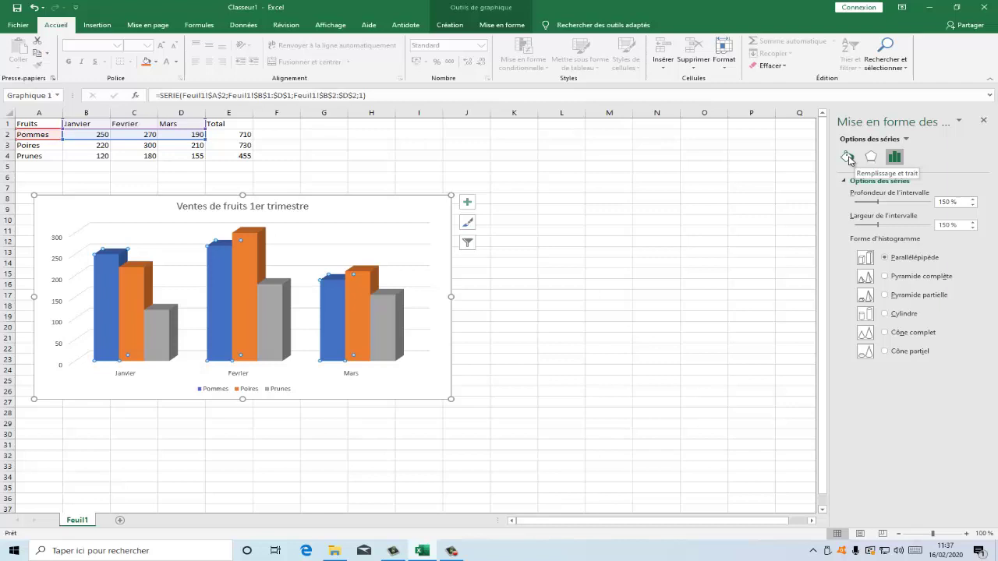
Step: Give the Pommes series a solid green fill
click(847, 157)
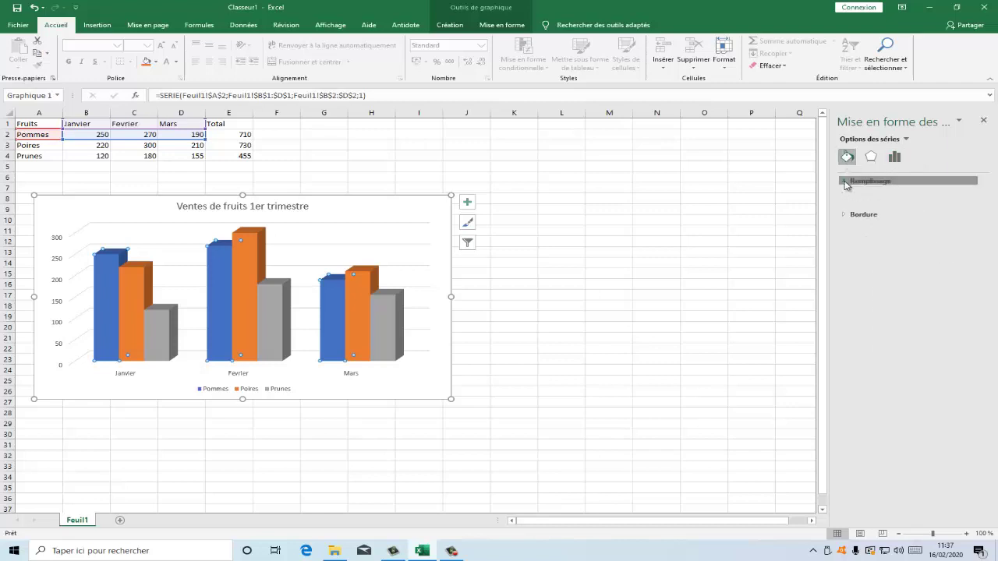
click(847, 182)
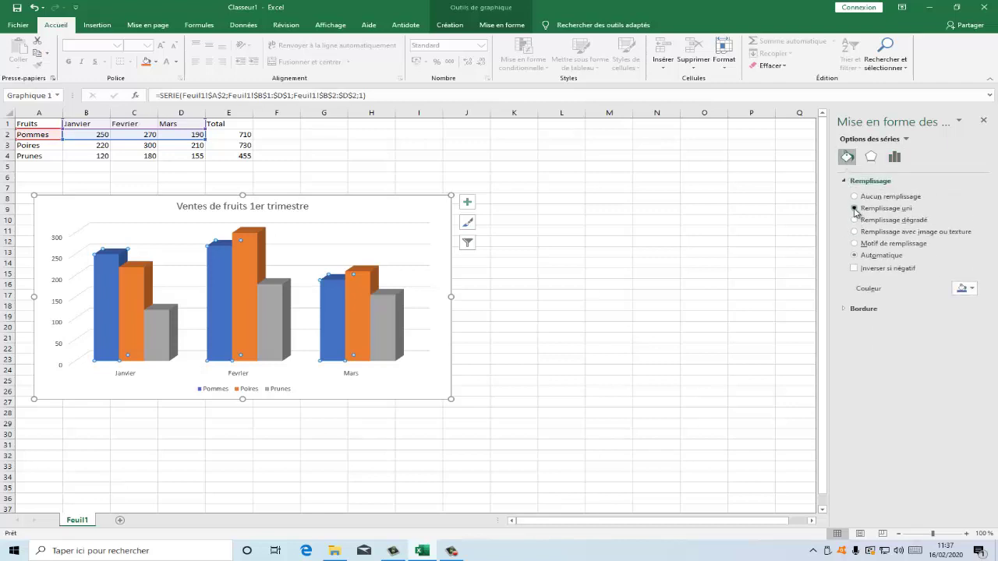
click(854, 209)
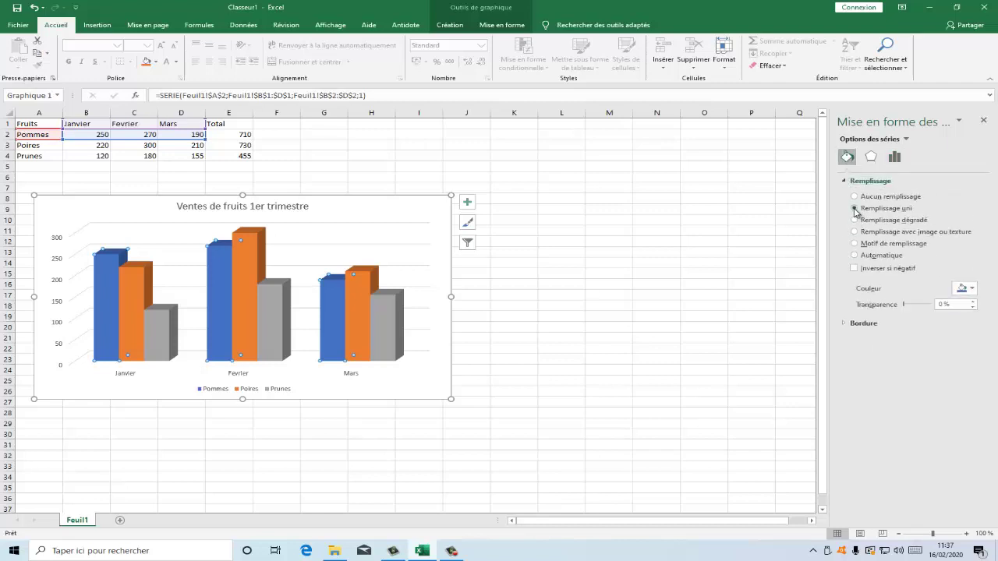
click(974, 290)
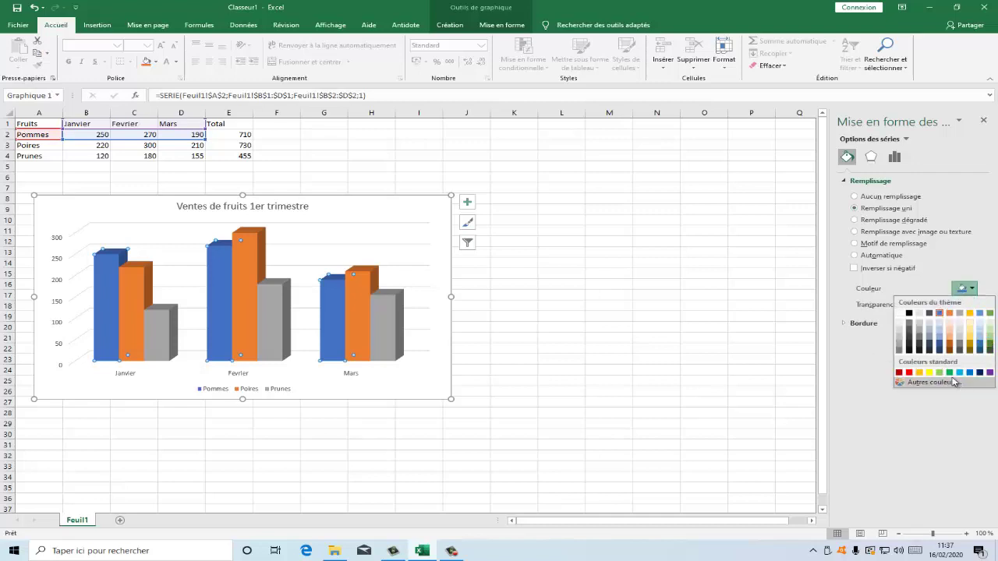
click(951, 373)
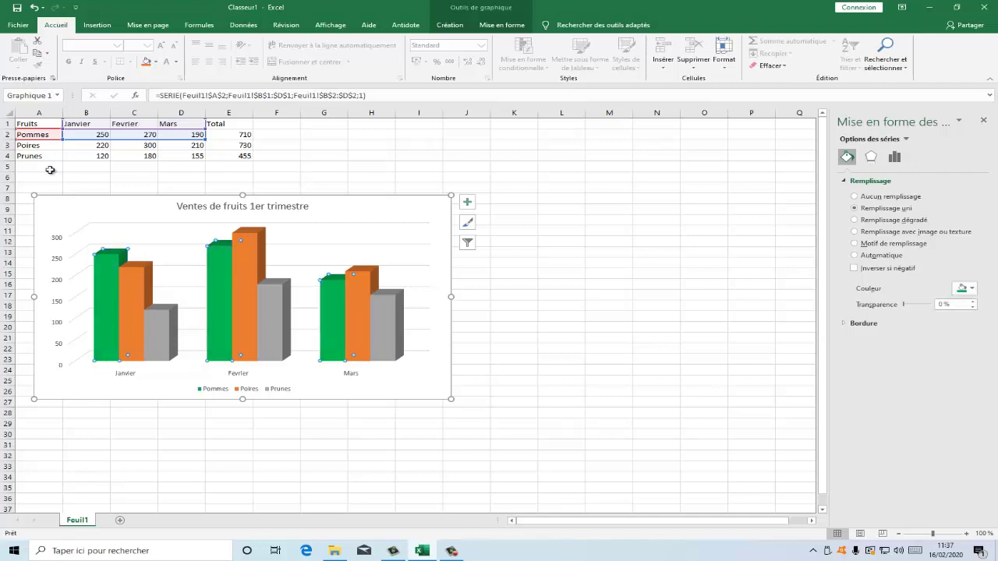
Step: Give the Poires series a solid light blue fill
click(134, 292)
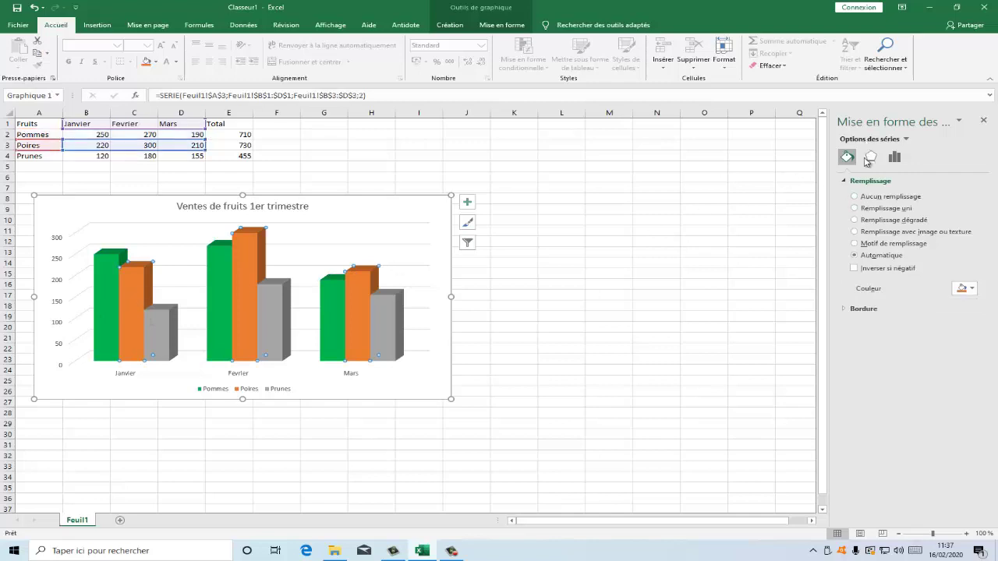
click(860, 209)
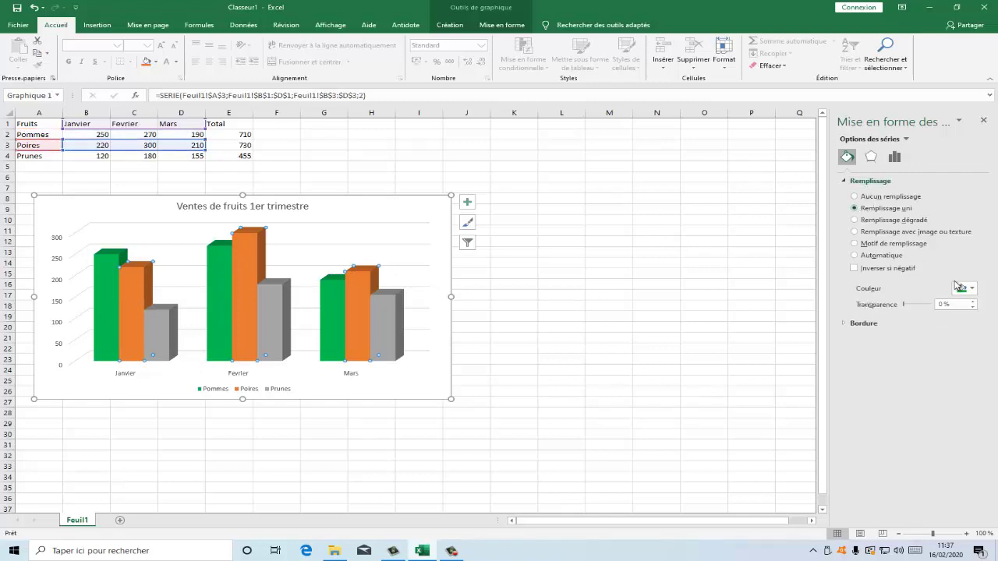
click(972, 289)
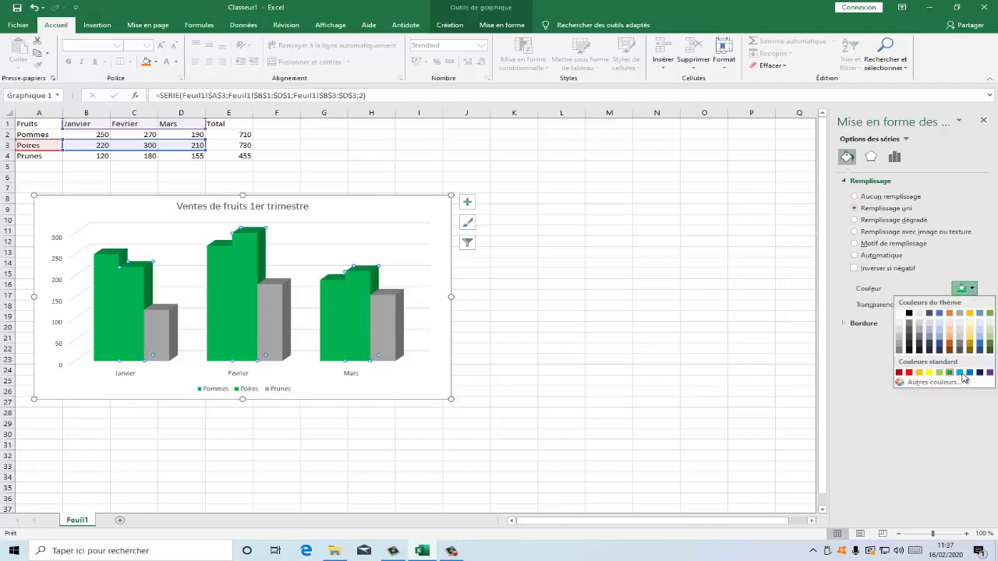
click(960, 373)
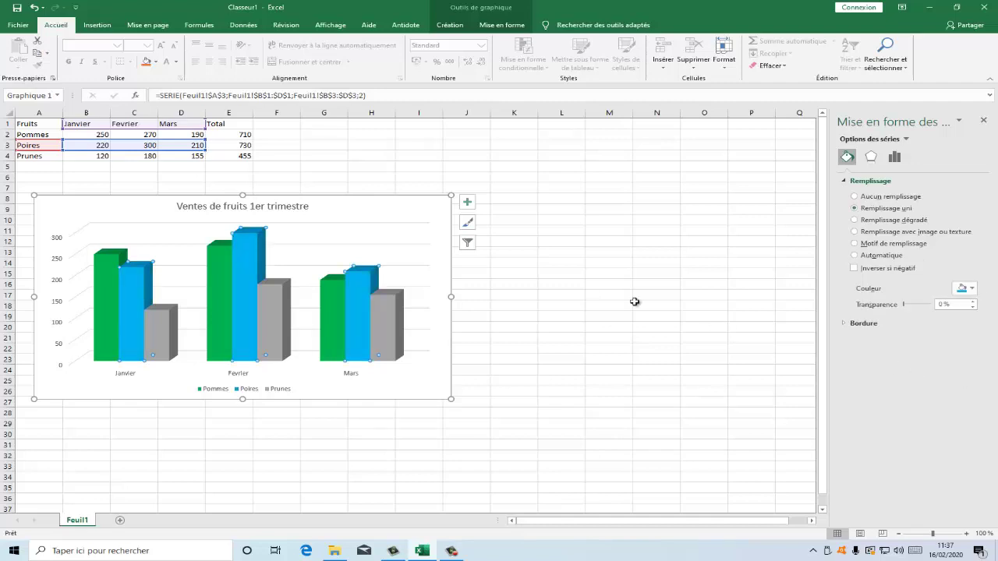
Step: Give the Prunes series a solid red fill
click(158, 335)
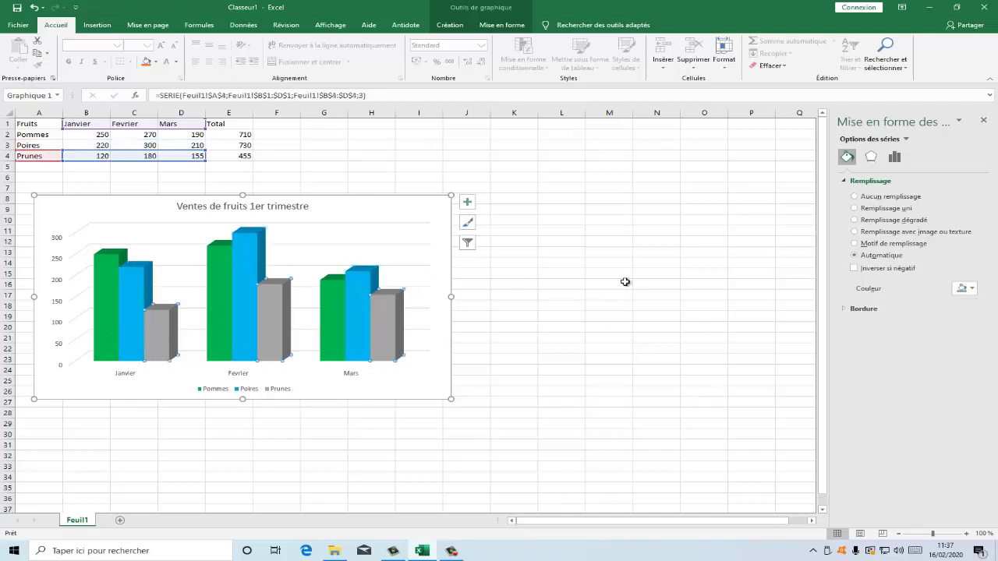
click(857, 209)
click(964, 288)
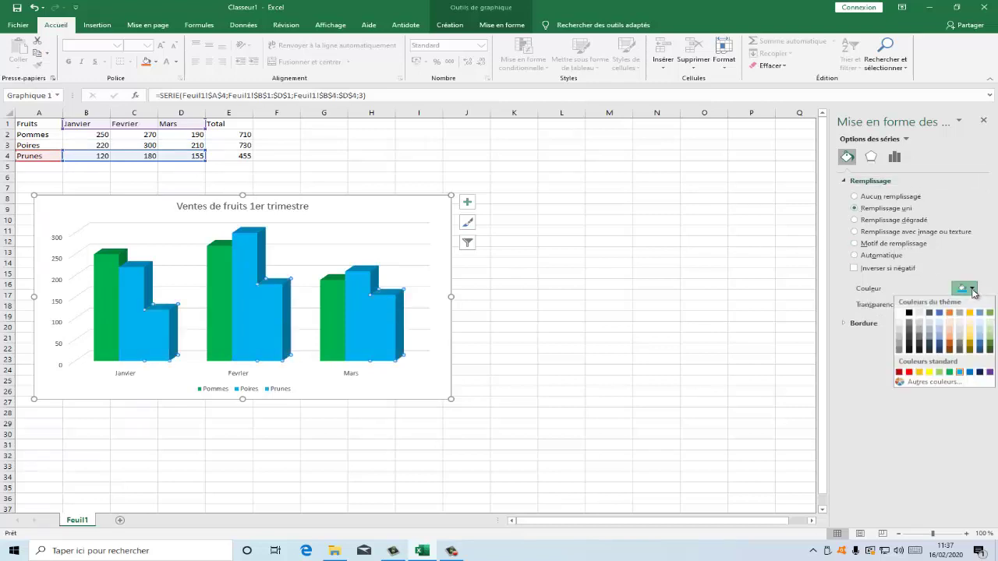
click(909, 372)
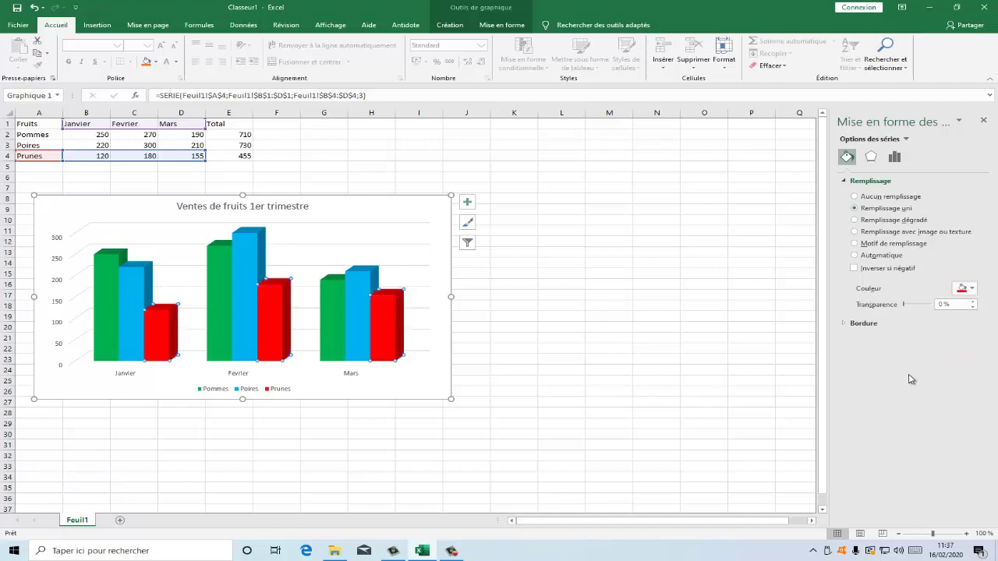
click(647, 294)
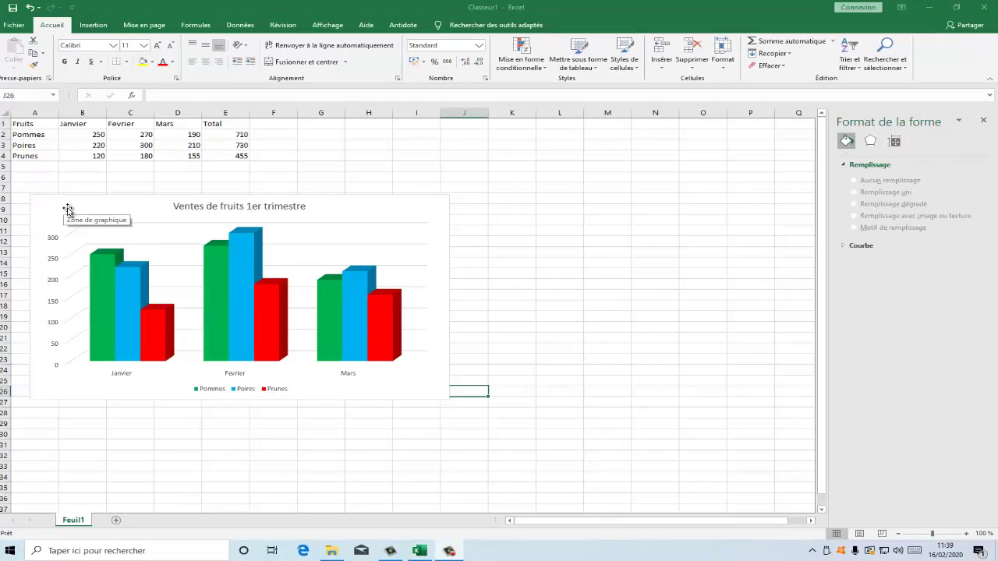
Step: Delete the column chart and select fruit names A1:A4 together with totals E1:E4
click(75, 208)
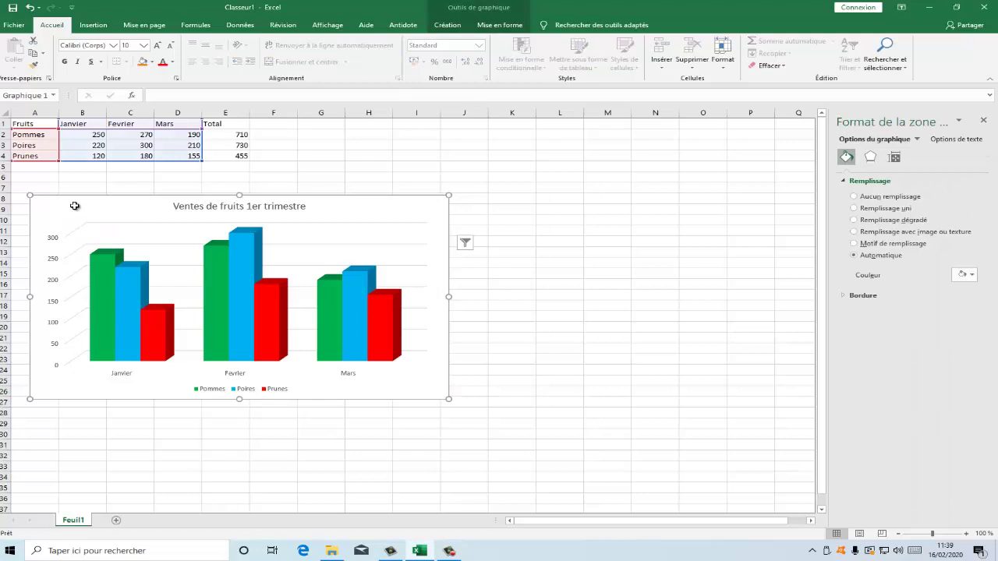
key(Delete)
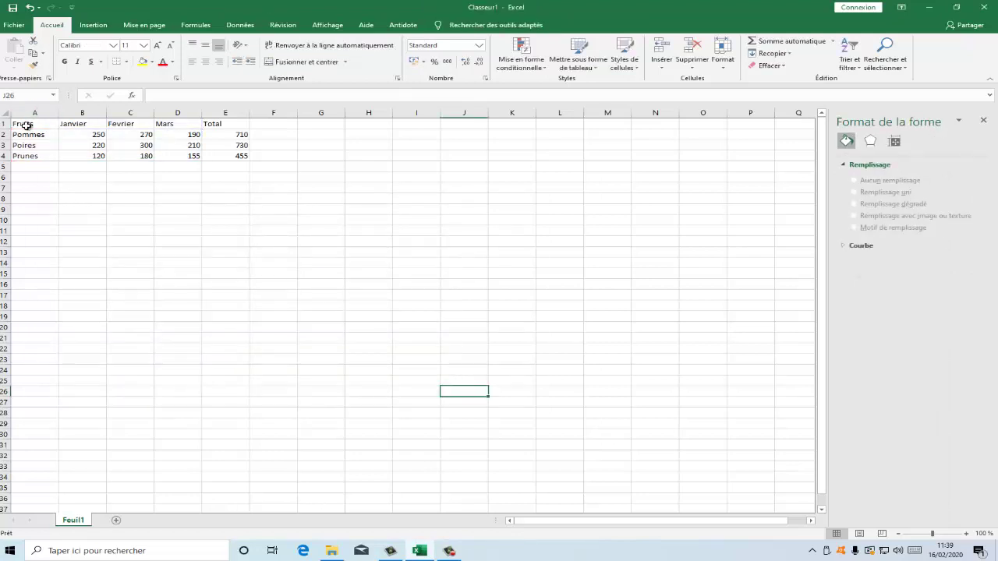
click(27, 124)
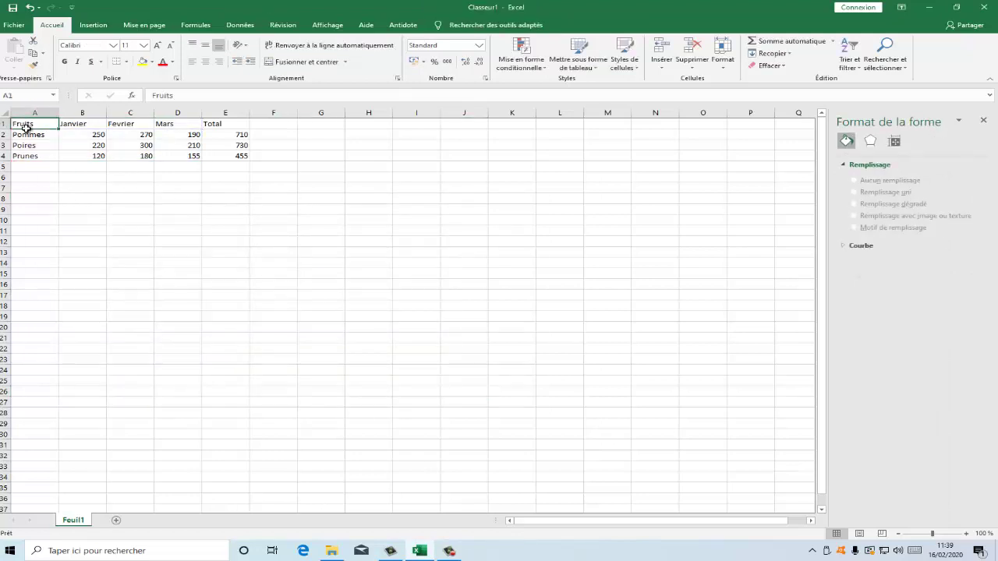
drag(27, 127, 23, 156)
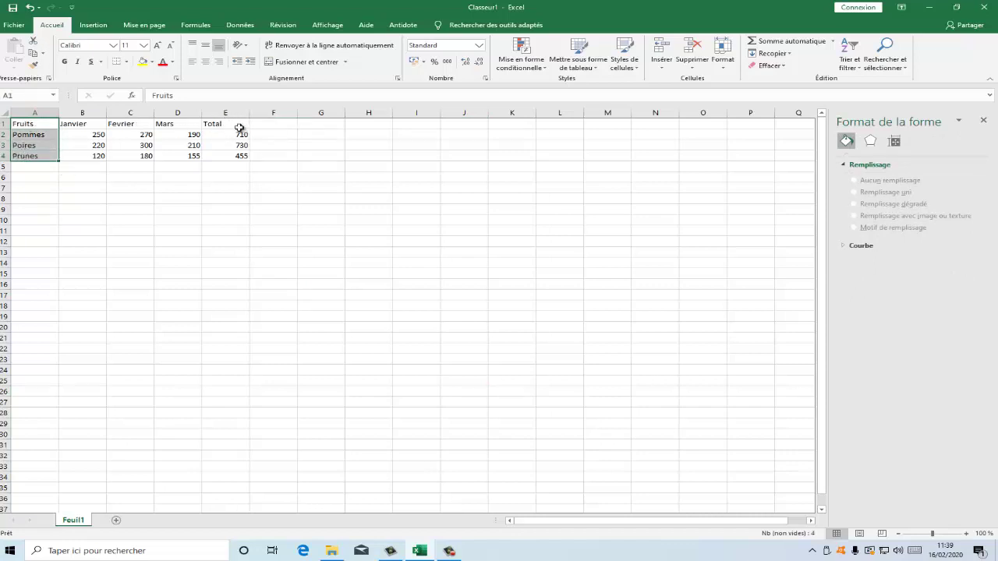
drag(234, 125, 234, 156)
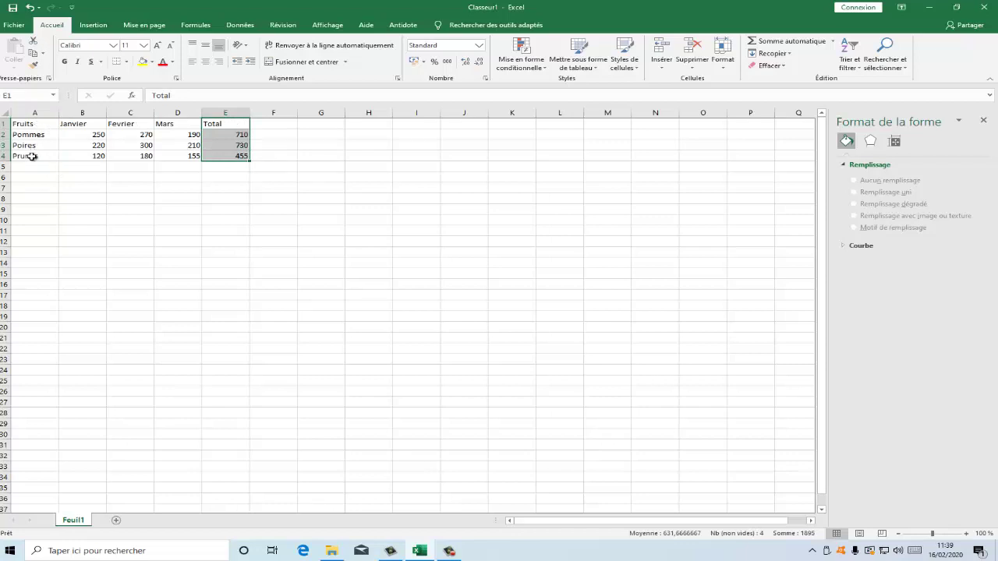
click(123, 200)
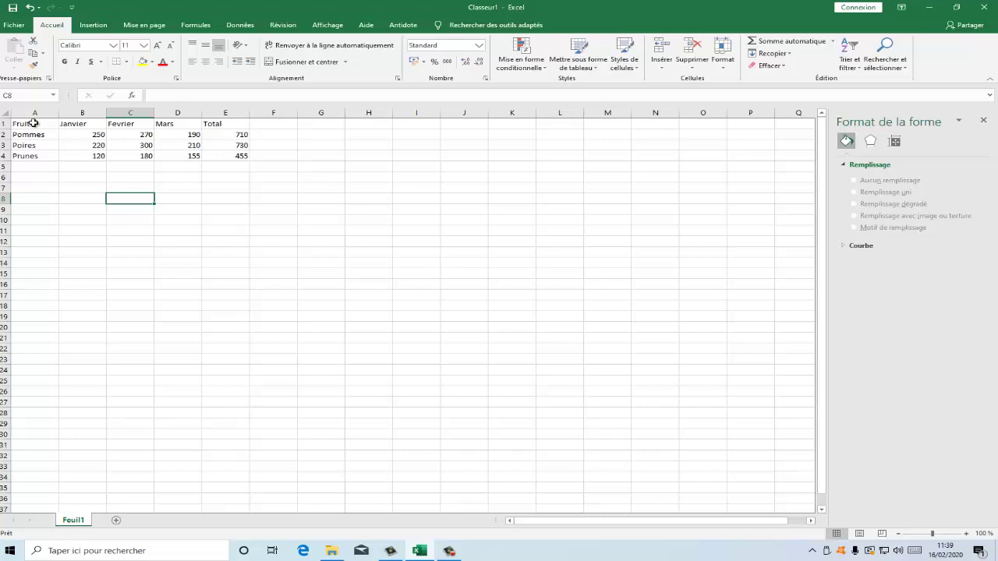
drag(32, 124, 36, 156)
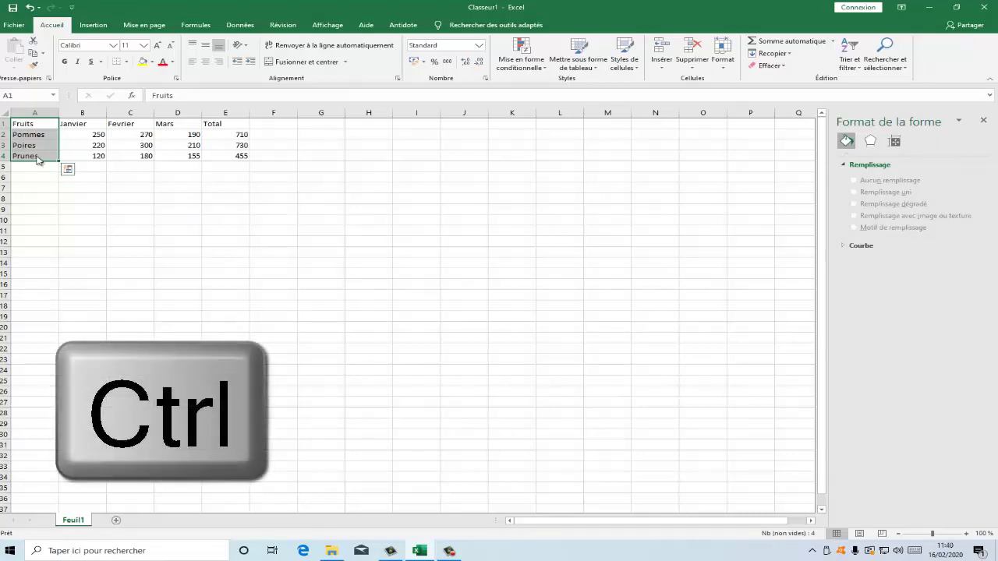
ctrl+drag(226, 124, 225, 157)
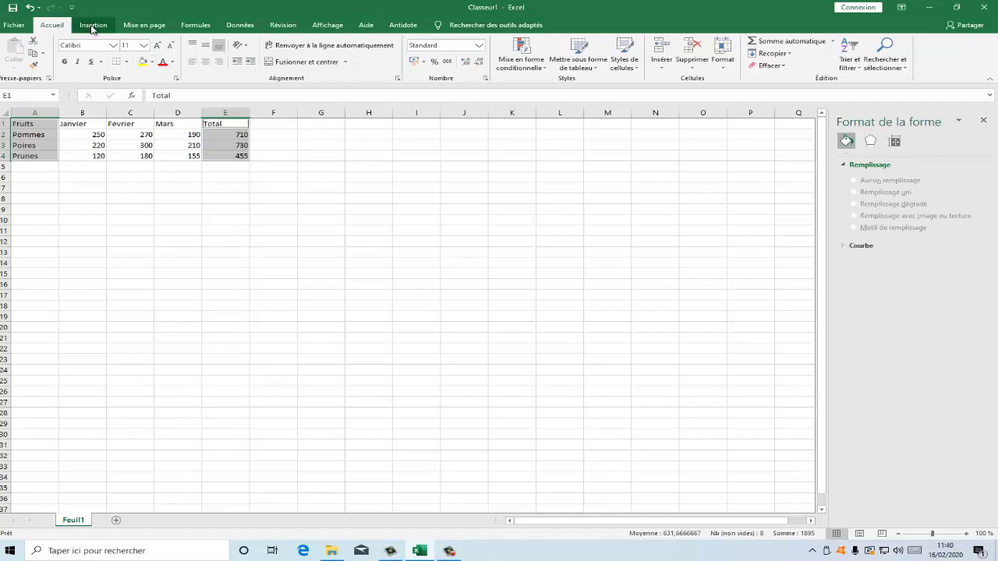
Step: Insert a Secteurs en 3D pie chart of the totals, moved top-left and enlarged
click(92, 26)
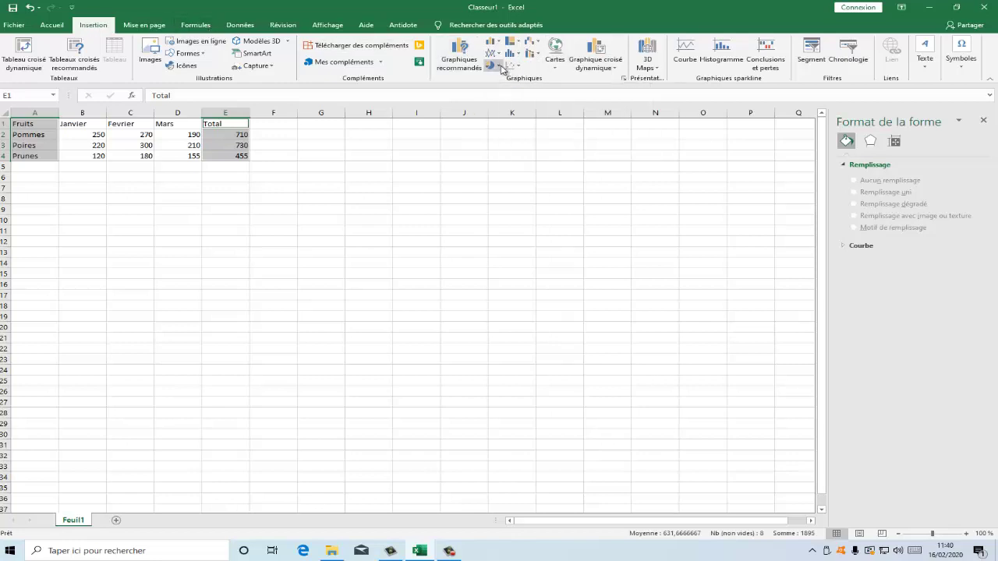
click(499, 68)
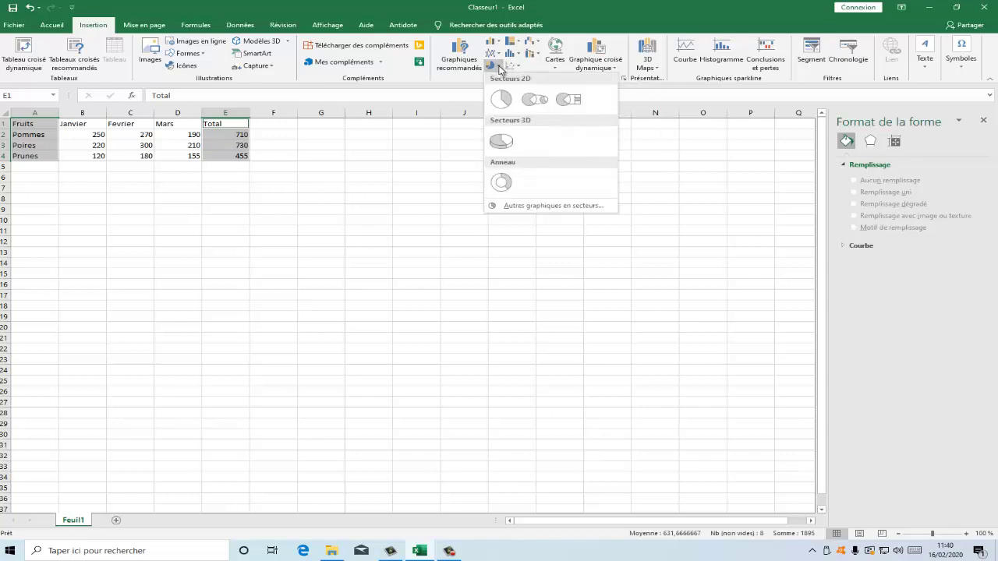
click(512, 143)
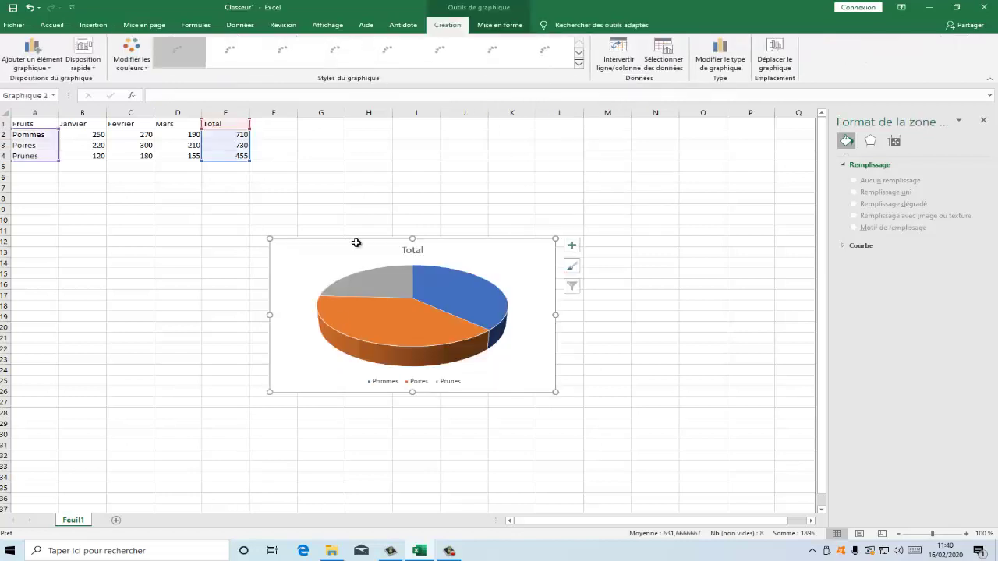
drag(355, 246, 106, 186)
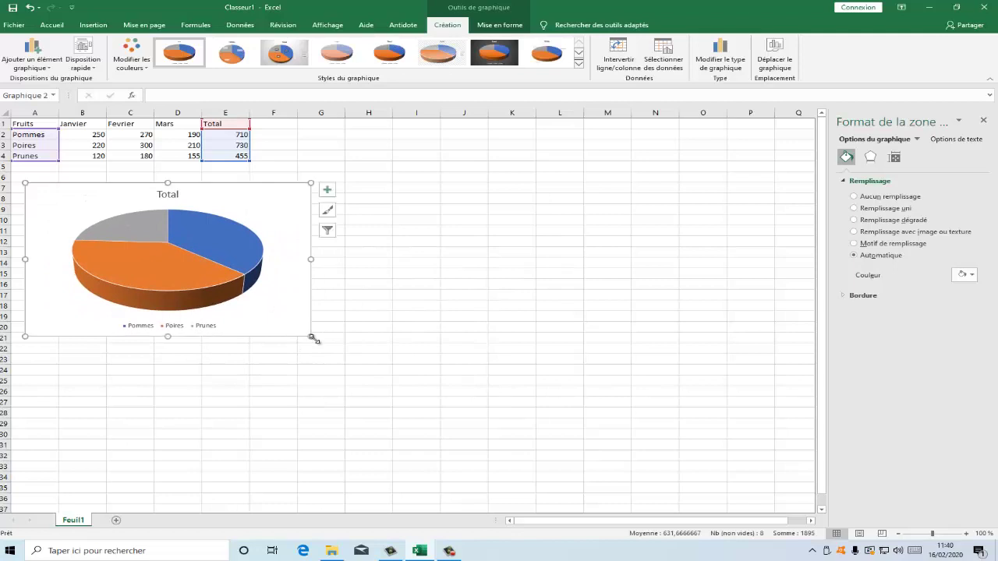
drag(311, 336, 498, 418)
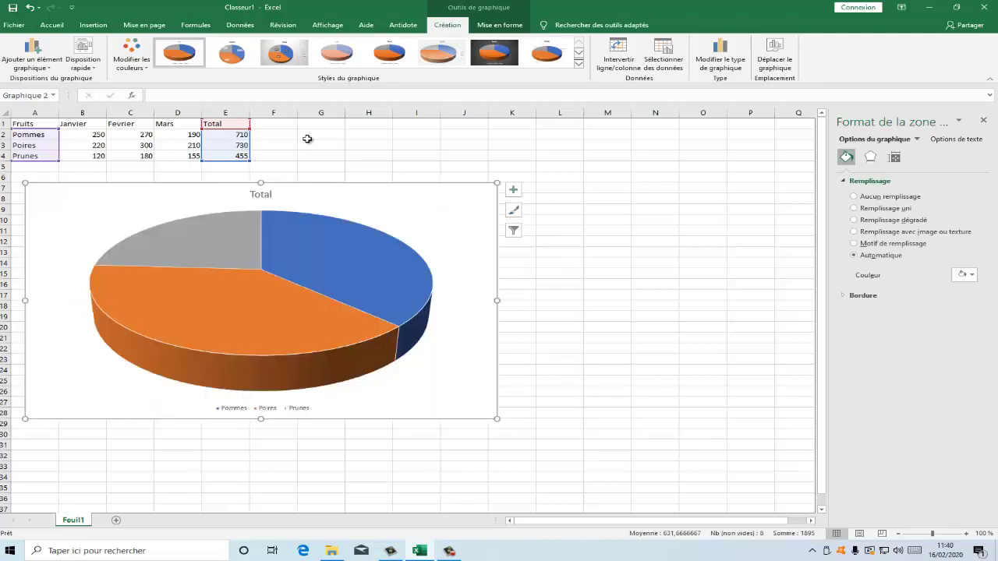
click(214, 320)
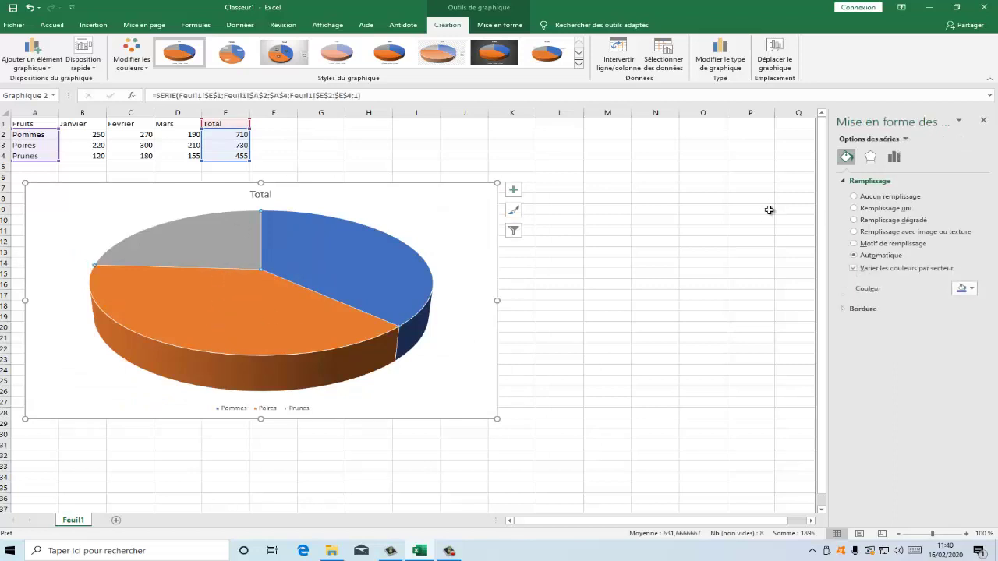
Step: Undo the all-red pie fill and give only the Pommes slice a standard green fill
click(850, 158)
click(856, 209)
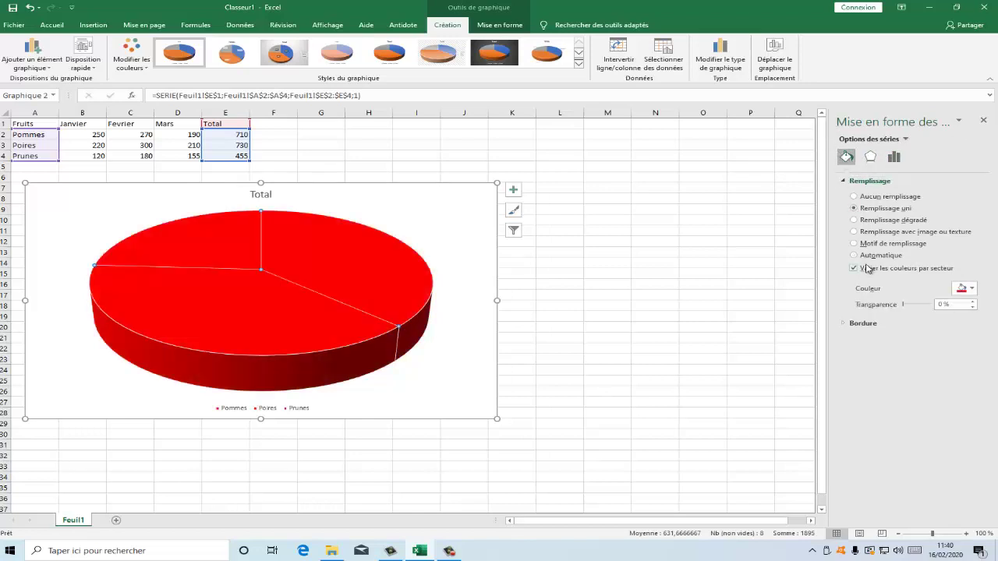
click(29, 7)
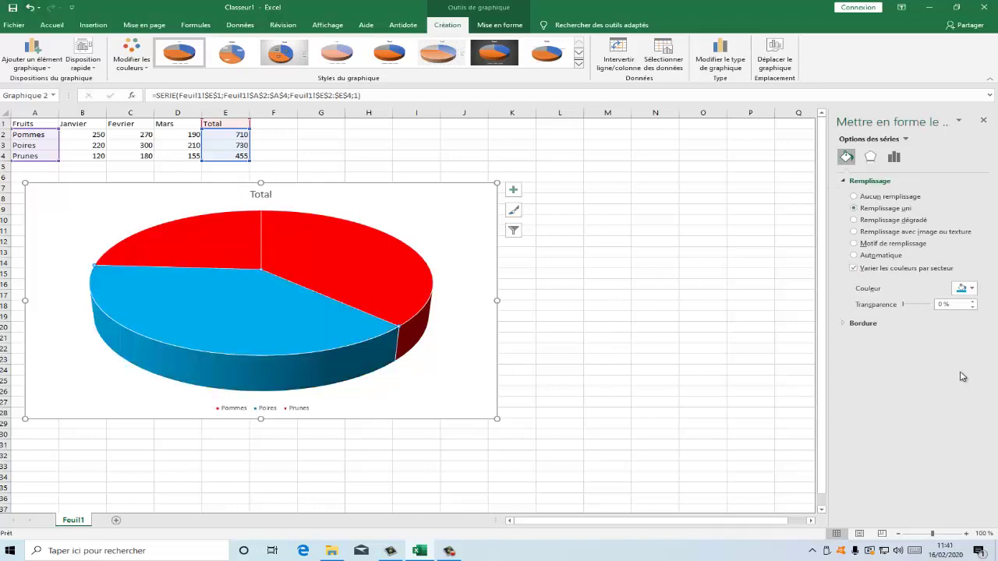
click(407, 263)
click(967, 288)
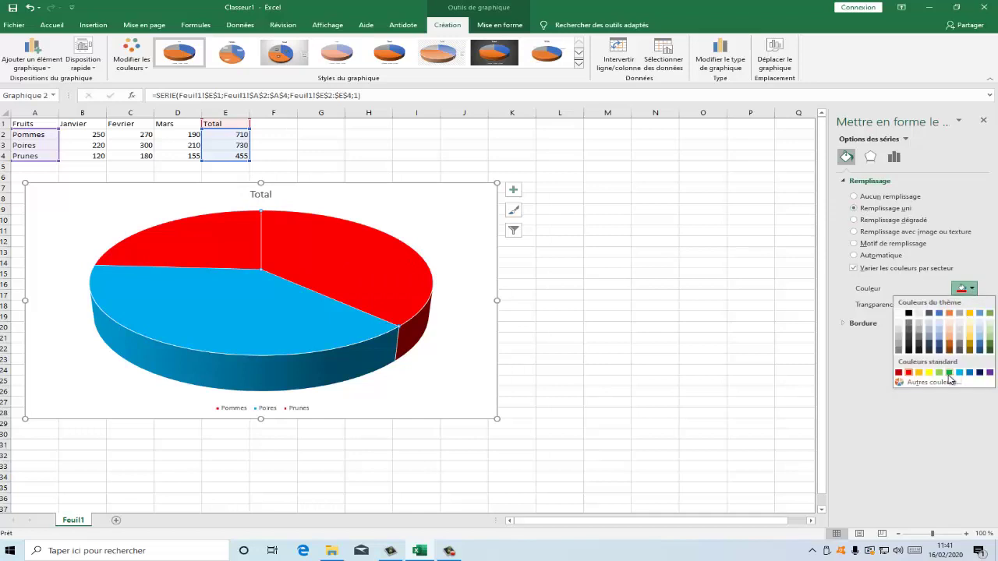
click(949, 374)
click(665, 284)
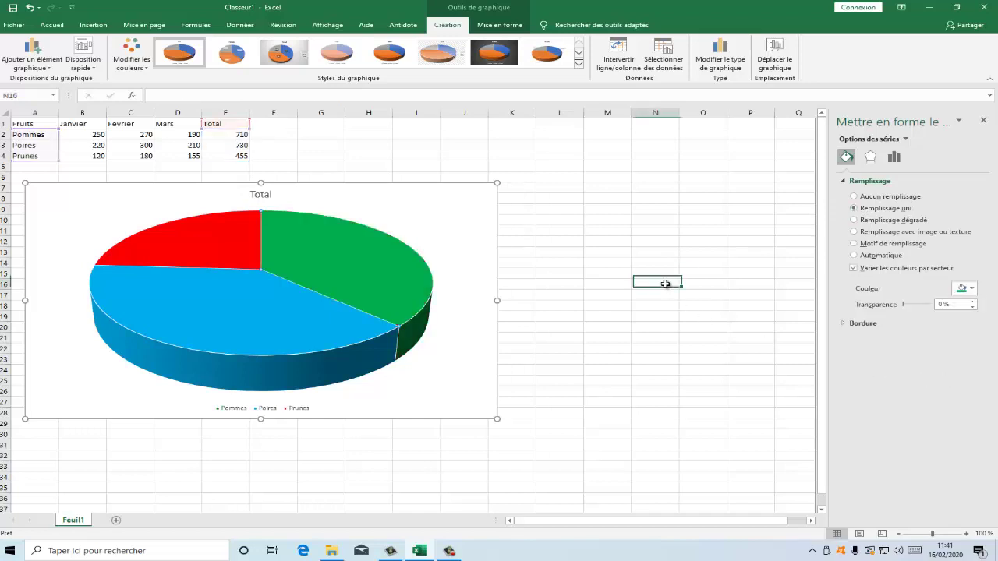
click(239, 331)
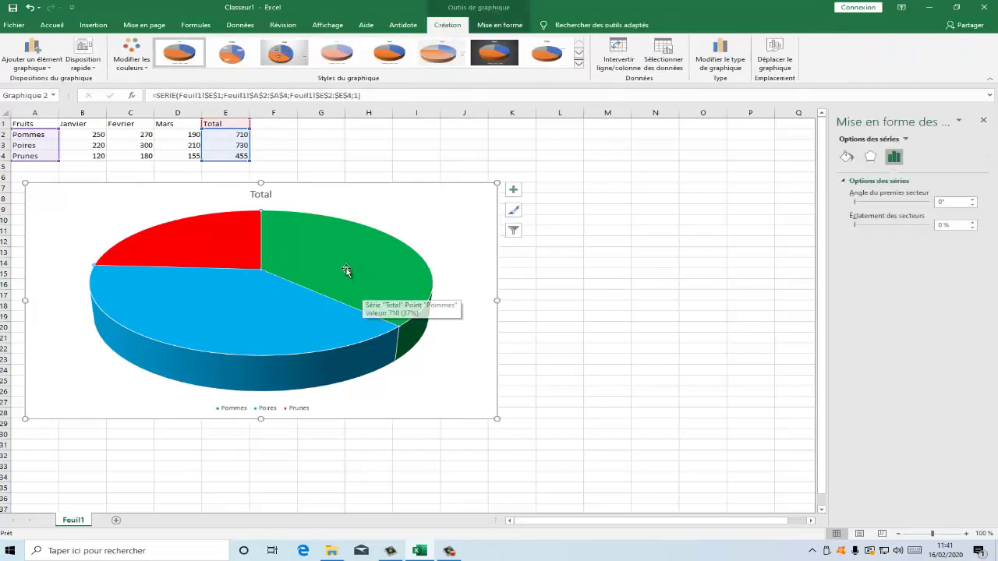
Step: Drag the Poires slice outward to explode the 3D pie by 16%
mouse_move(201, 326)
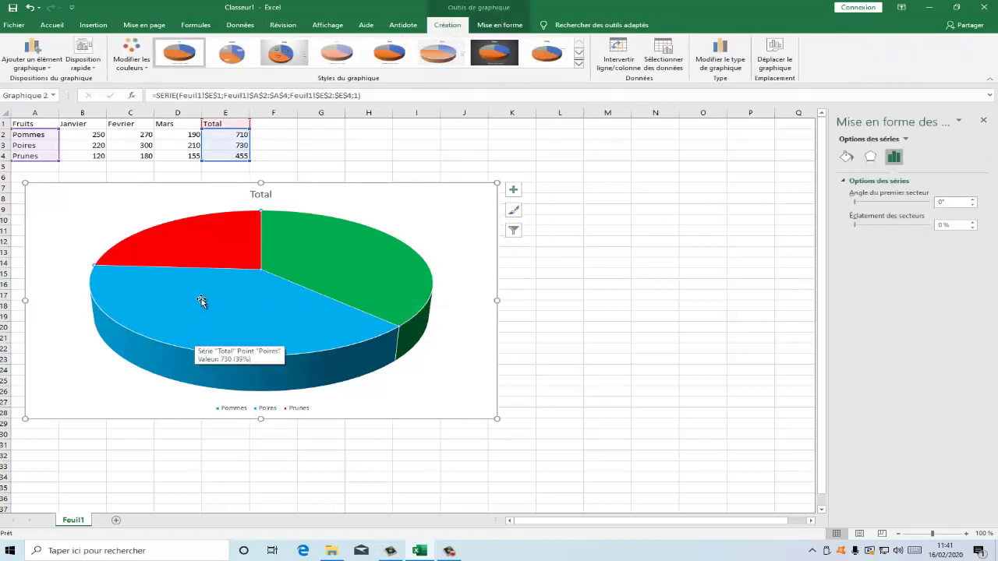
click(198, 300)
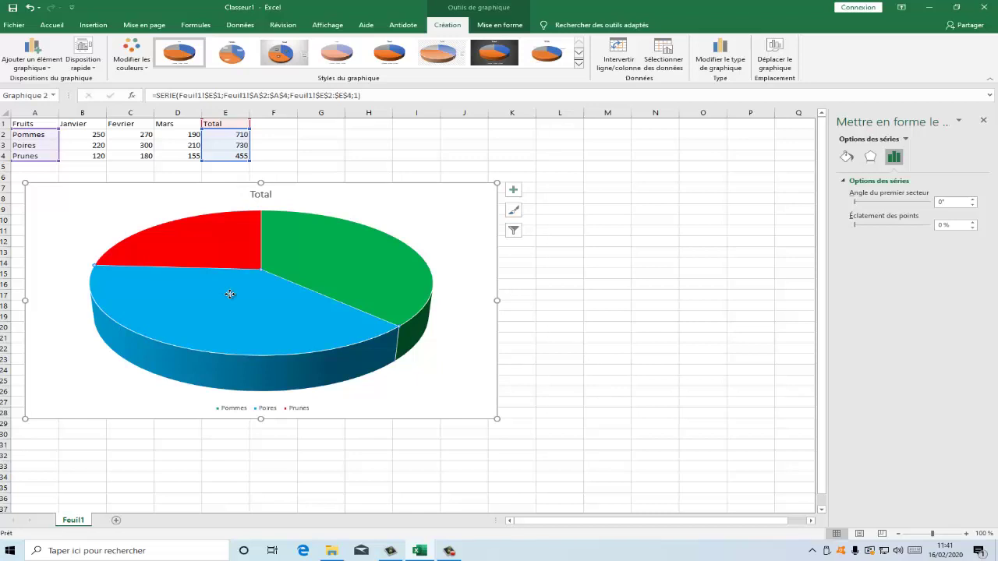
drag(230, 294, 216, 305)
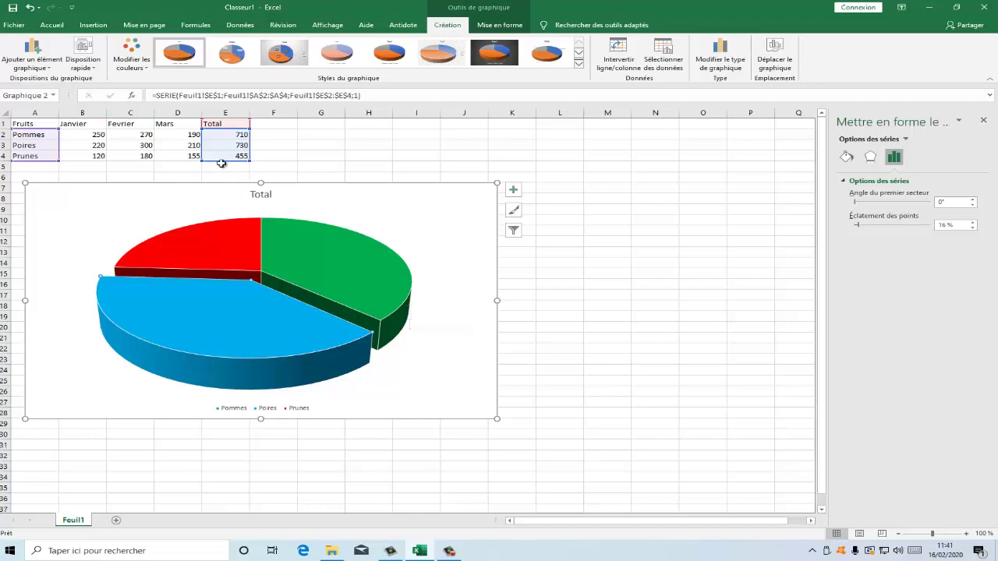
Step: Replace the chart title text 'Total' with 'Repartition en %'
click(260, 194)
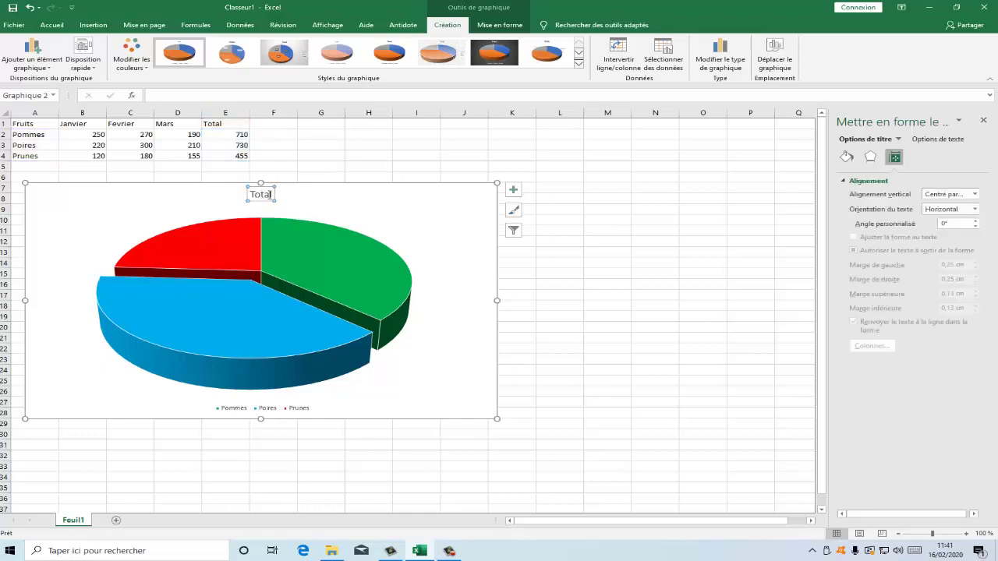
drag(271, 194, 233, 195)
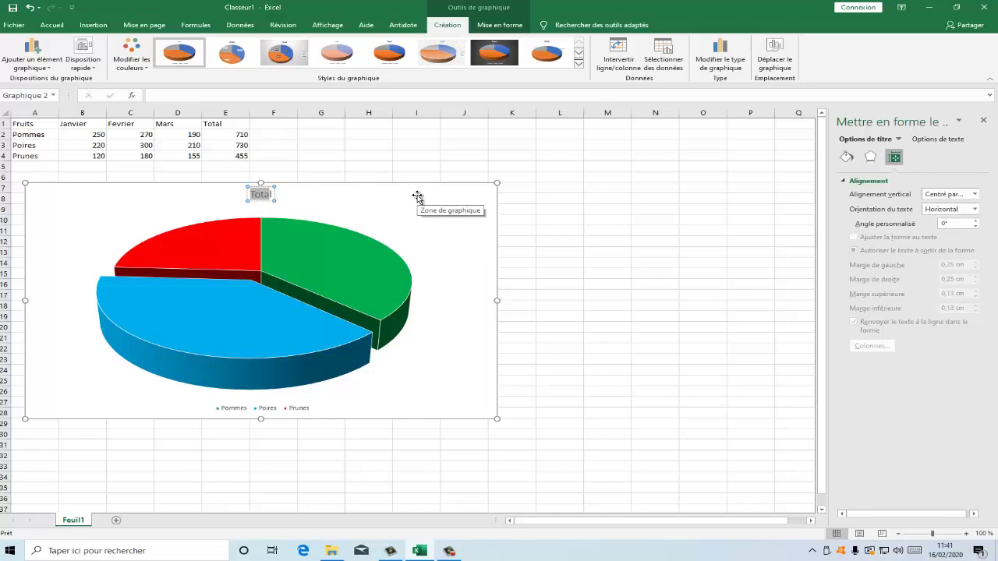
text(Reparti)
text(tion en )
text(%)
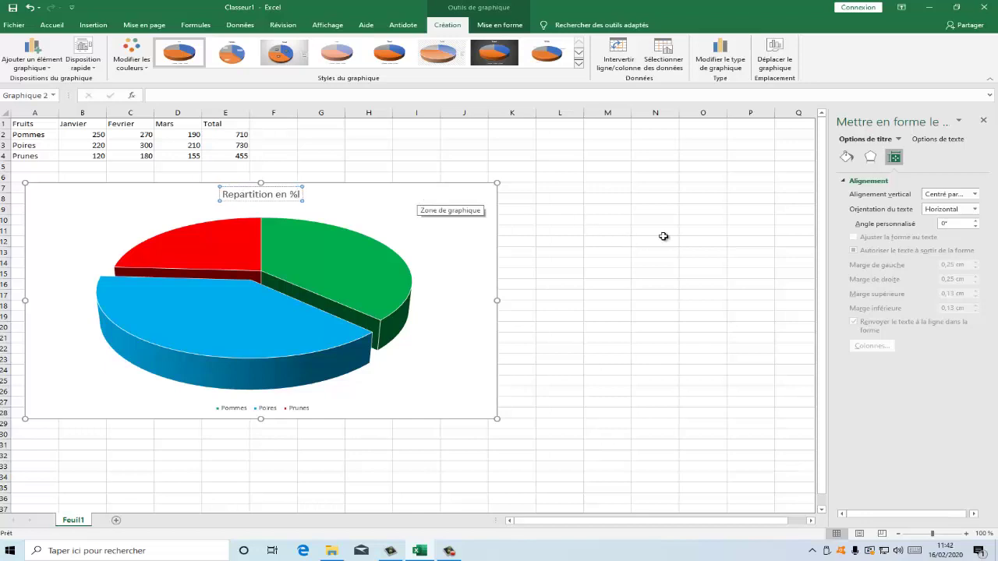
click(662, 238)
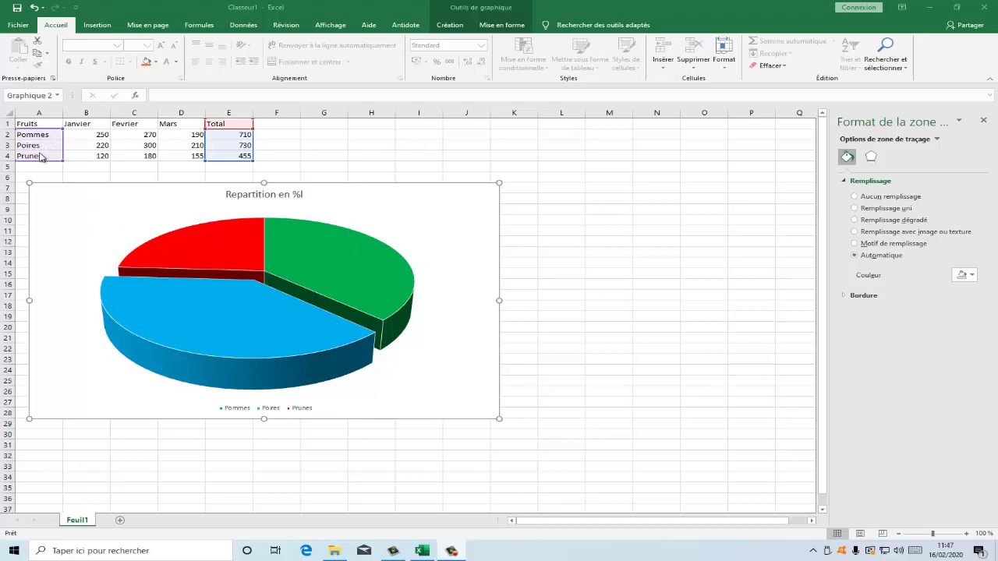
Step: Add data labels showing 710, 730 and 455 to the pie slices
click(214, 340)
click(219, 317)
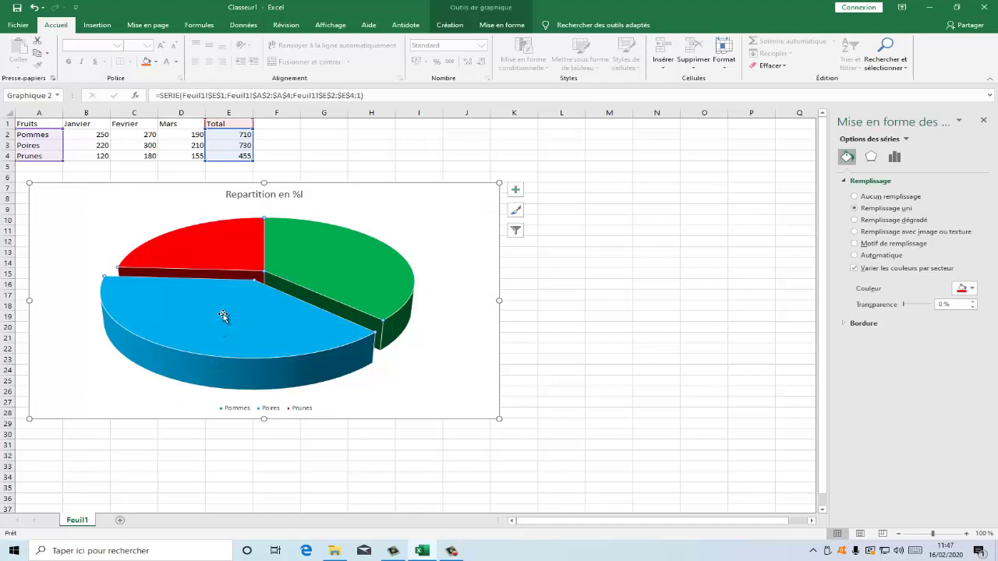
right_click(223, 316)
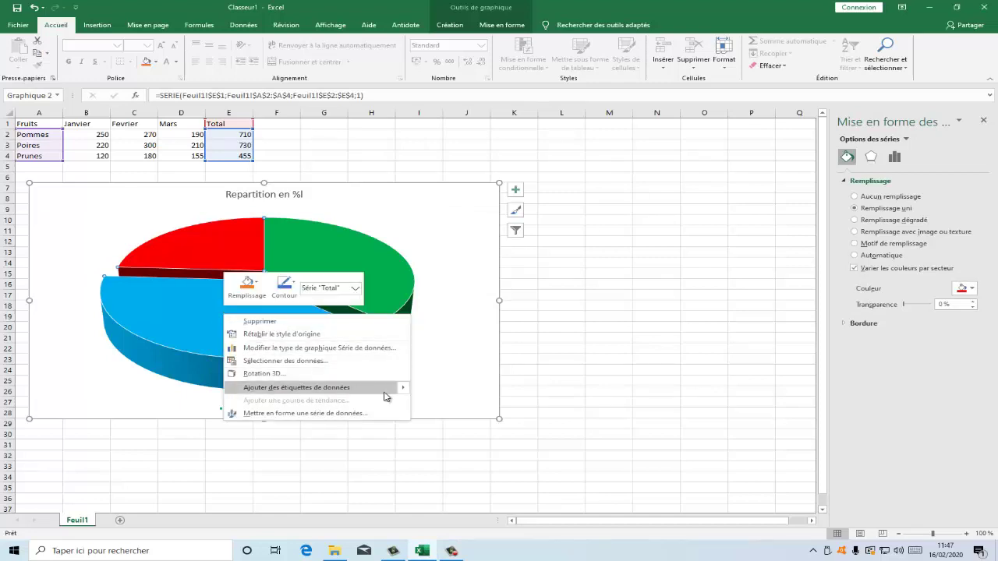
mouse_move(405, 390)
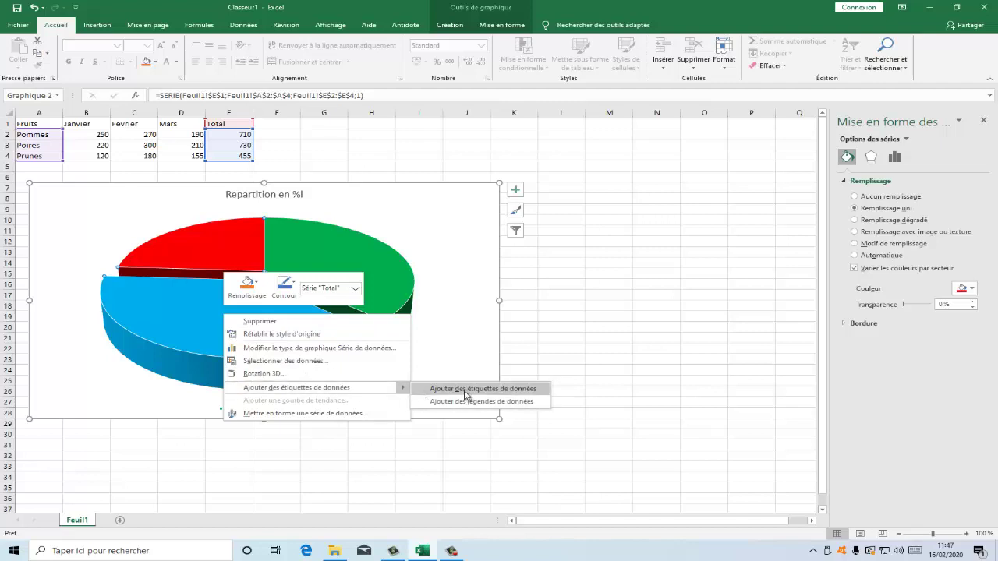
click(466, 389)
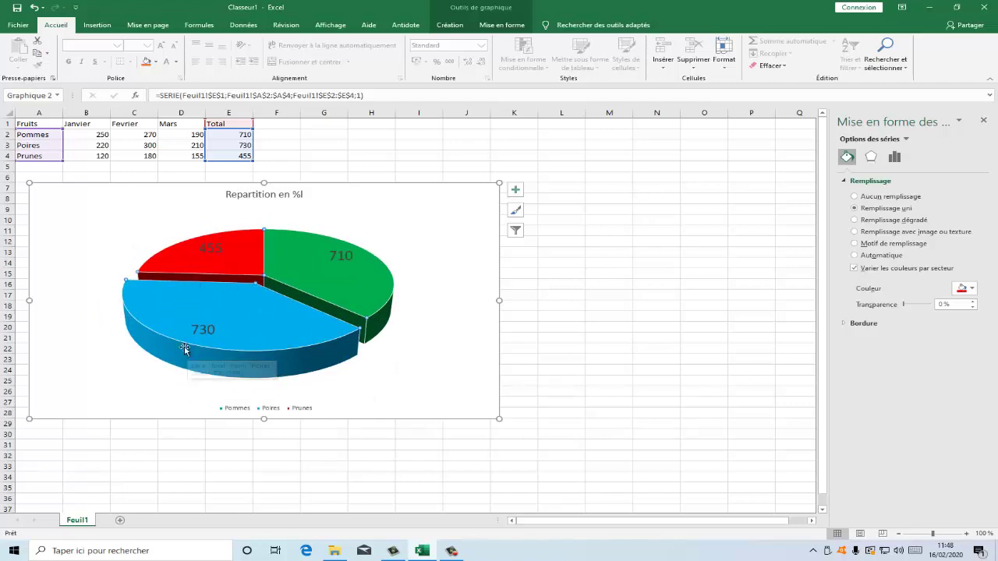
Step: Open the Format Data Labels options for the slice labels
mouse_move(197, 355)
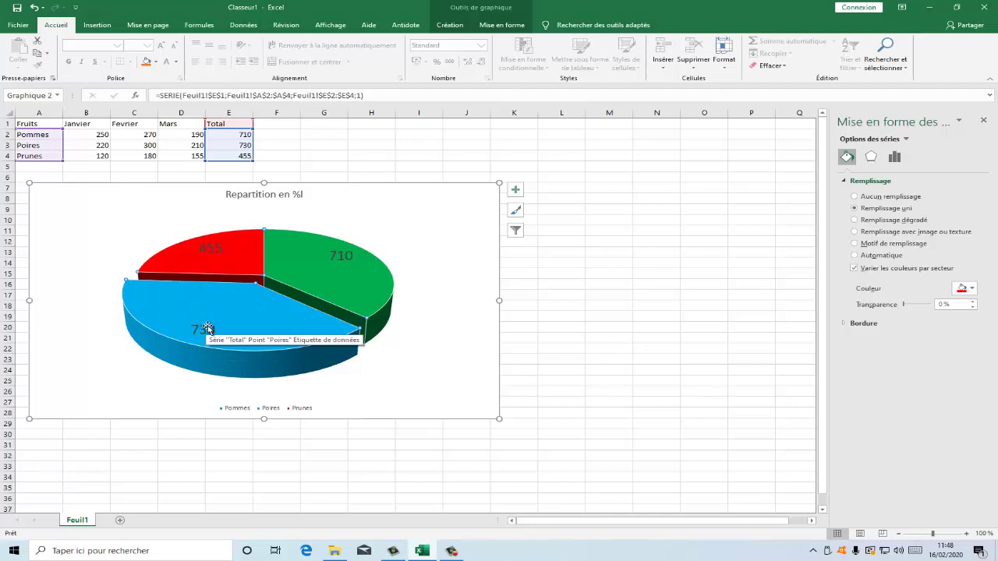
right_click(208, 329)
click(287, 444)
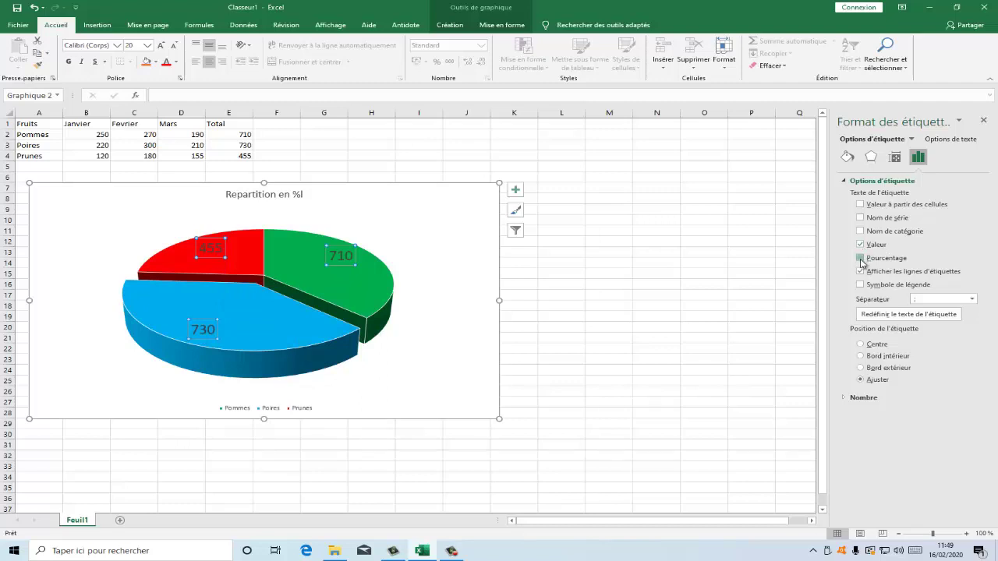
Step: Turn on Pourcentage and turn off Valeur so labels read 37%, 39%, 24%
click(861, 259)
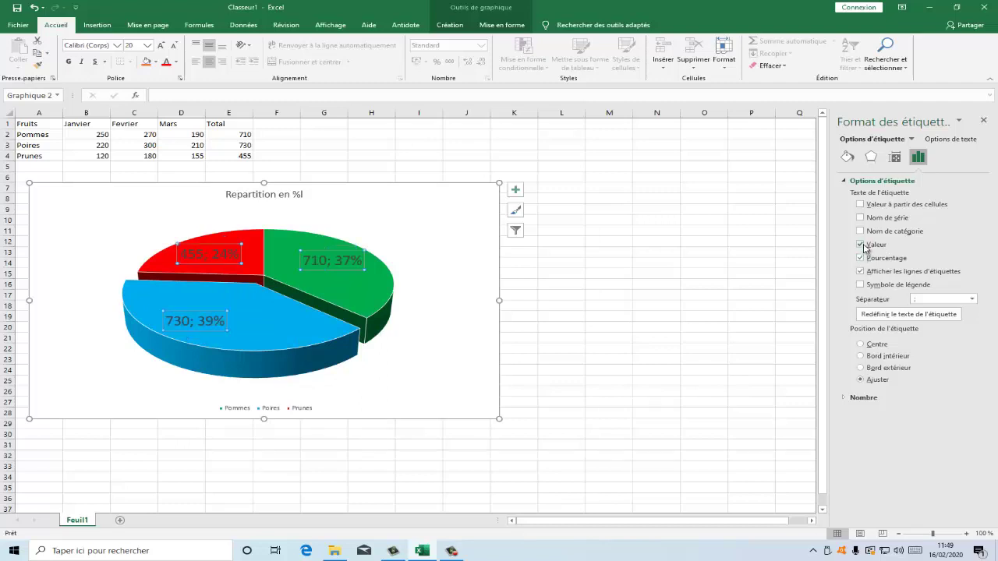
click(860, 245)
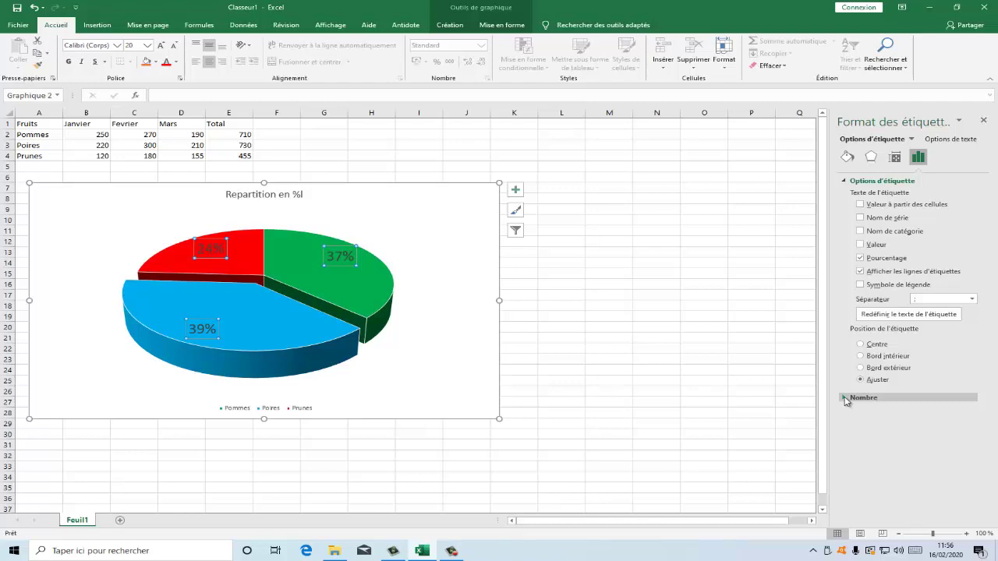
Step: Format the data labels in the Pourcentage number category with two decimals, e.g. 37,47%
click(846, 399)
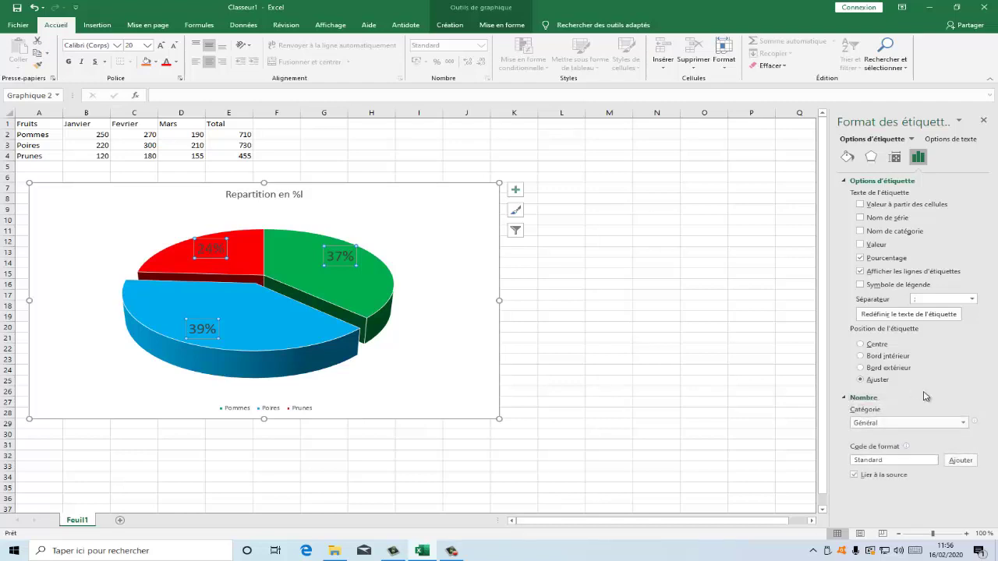
click(961, 423)
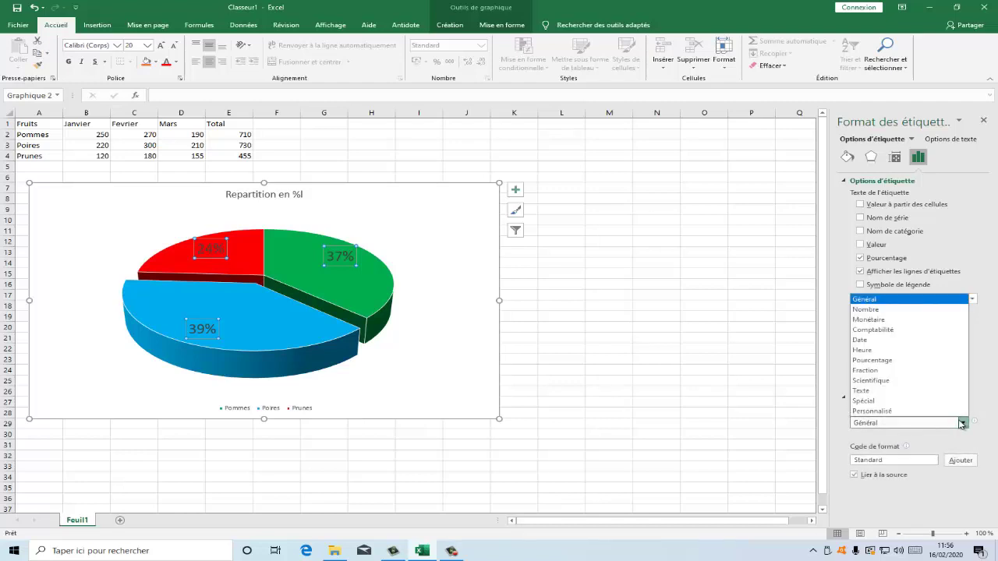
click(872, 360)
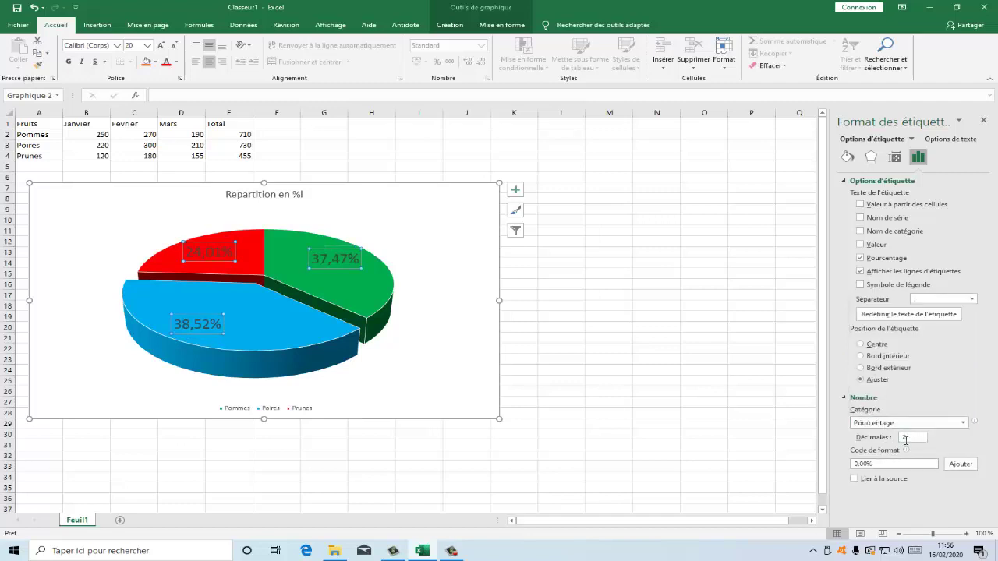
Step: Set the chart legend's font size to 16
click(717, 428)
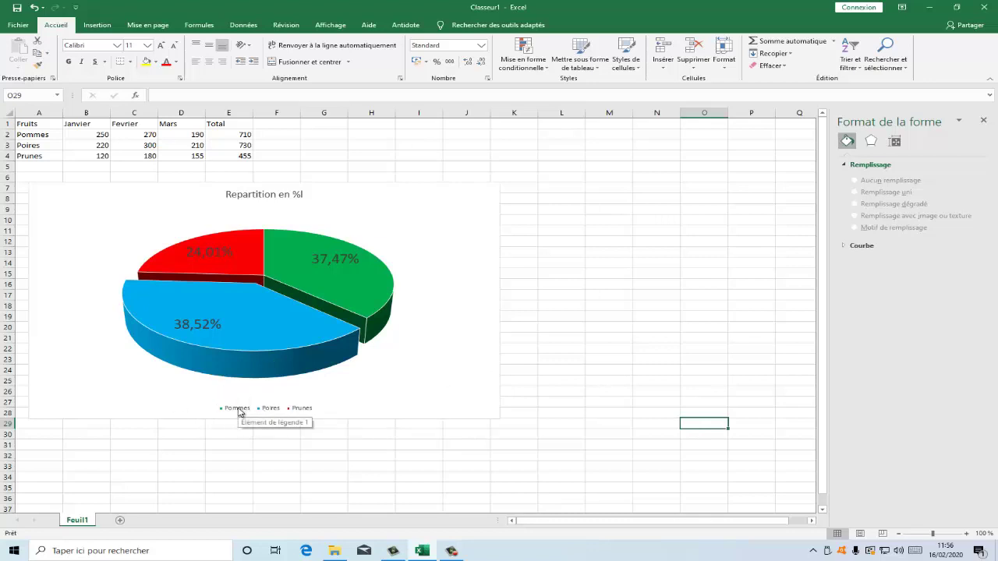
click(240, 411)
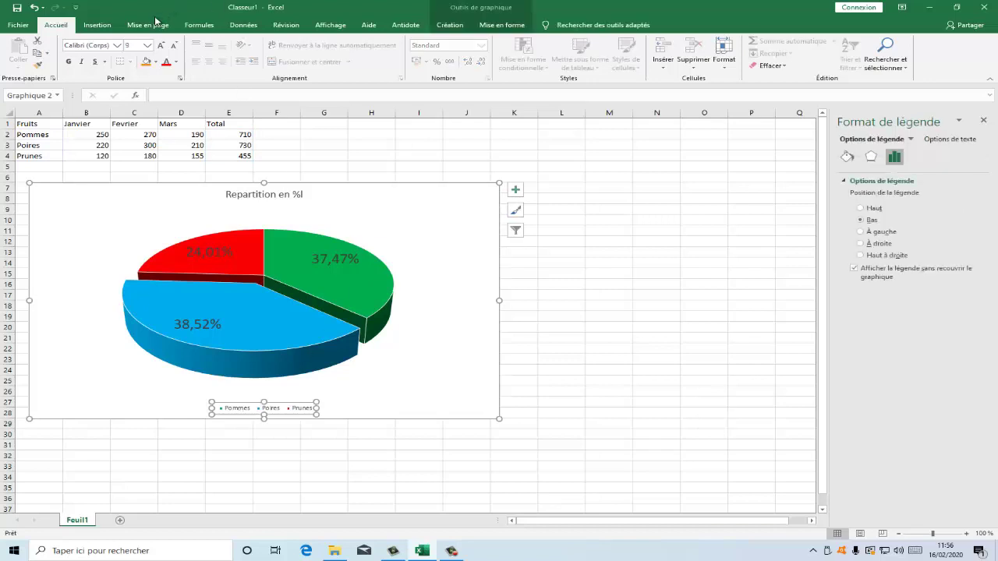
click(147, 46)
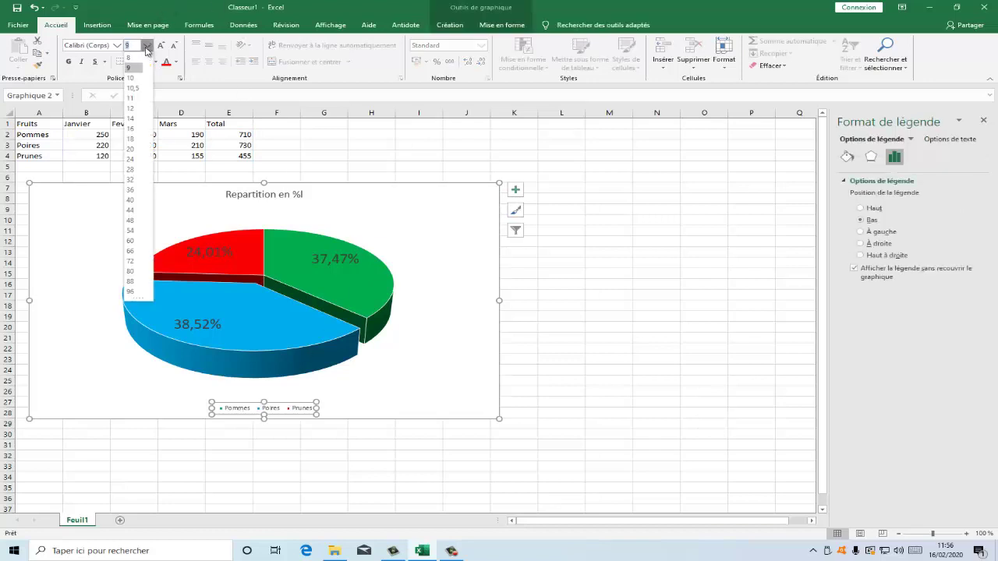
click(131, 128)
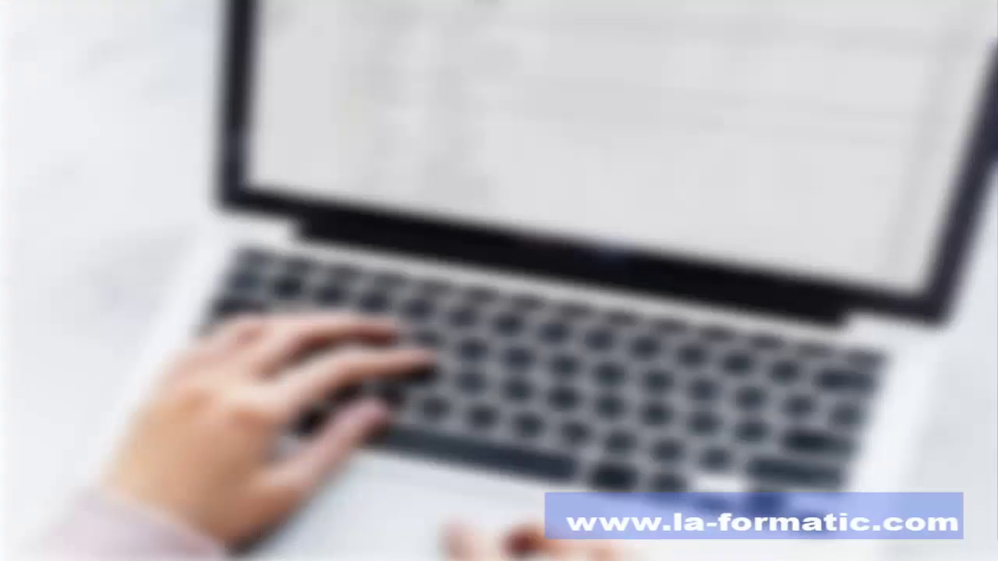